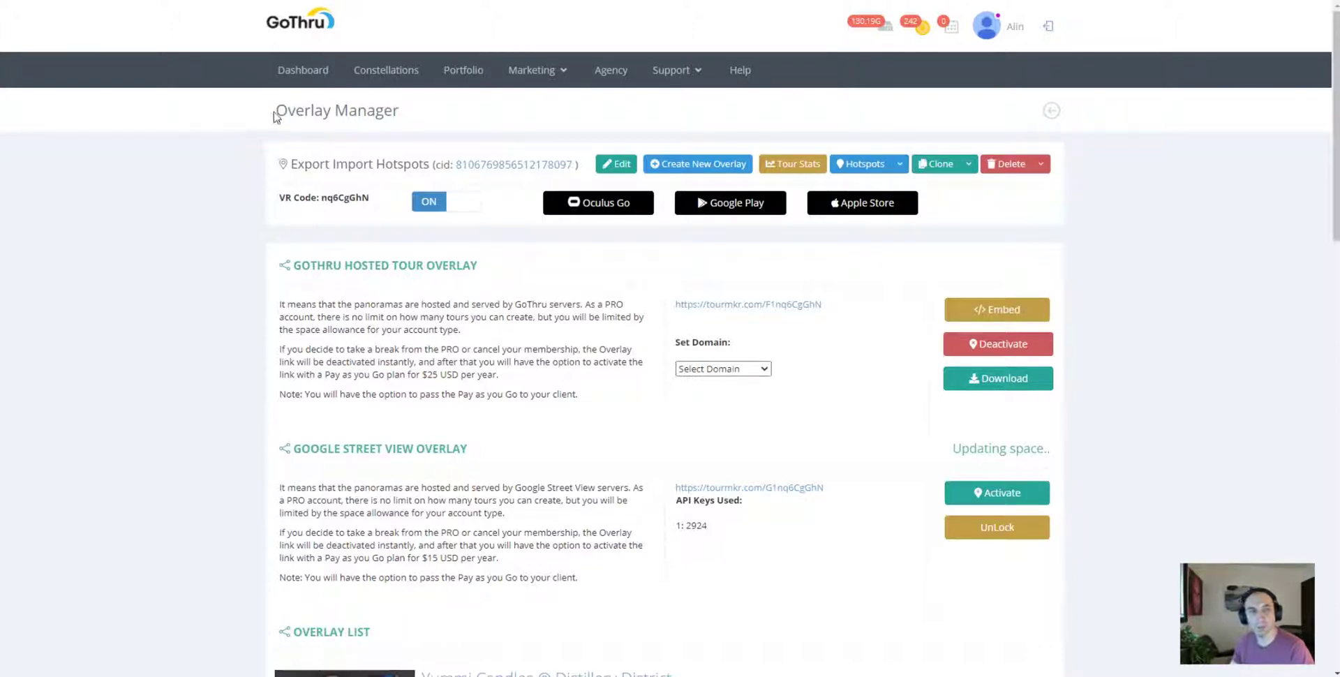
# Glance at the Hotspots export and import options, then close them without choosing one.
pyautogui.moveTo(276, 112); pyautogui.dragTo(438, 109)
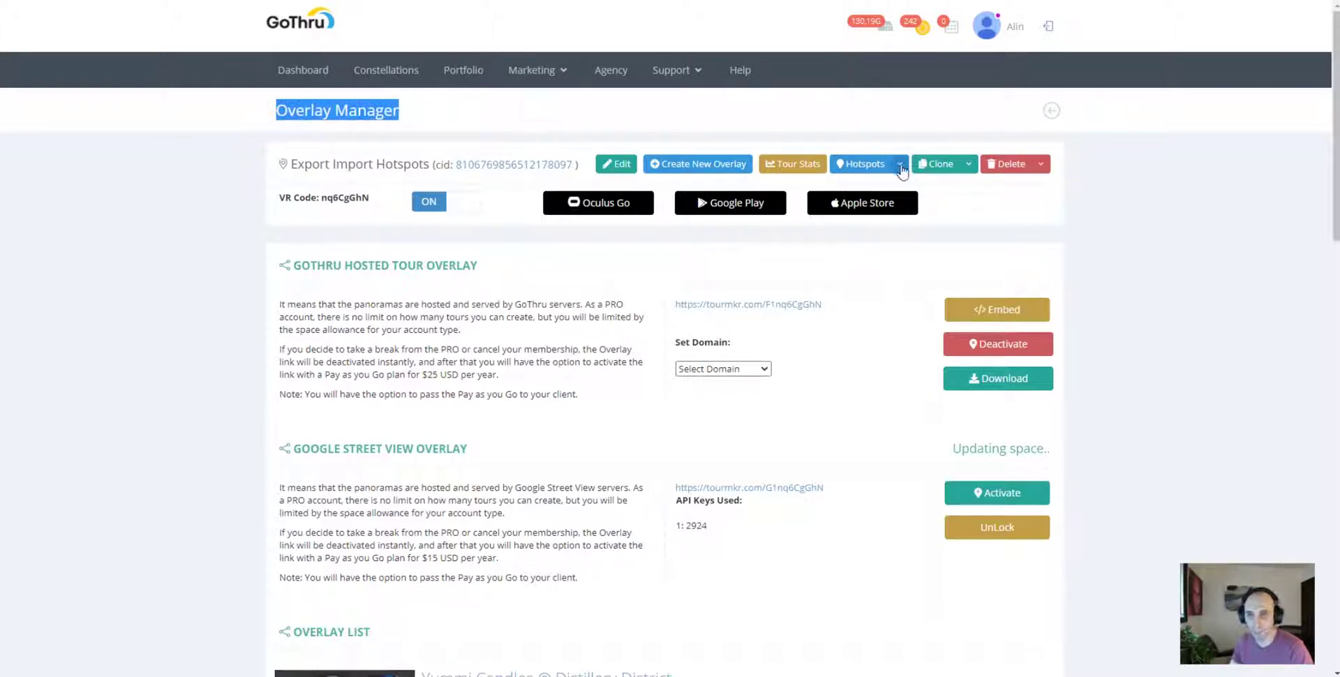
pyautogui.click(901, 166)
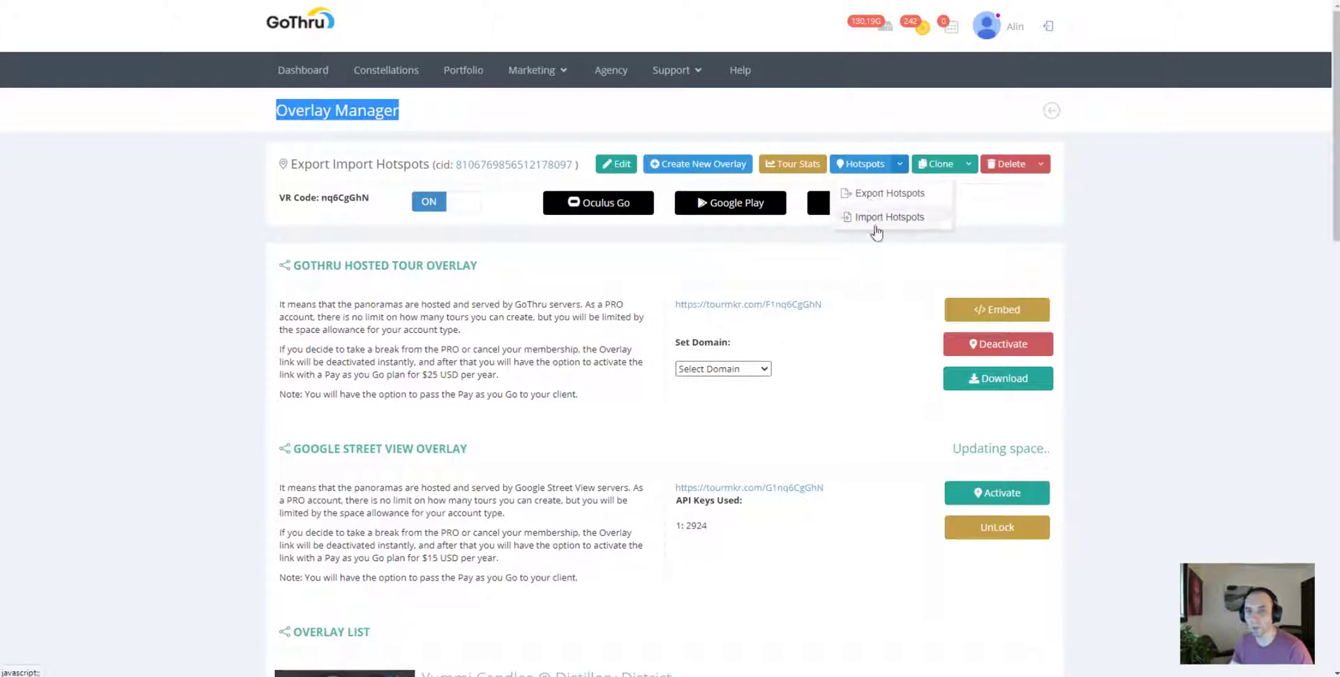
pyautogui.click(922, 218)
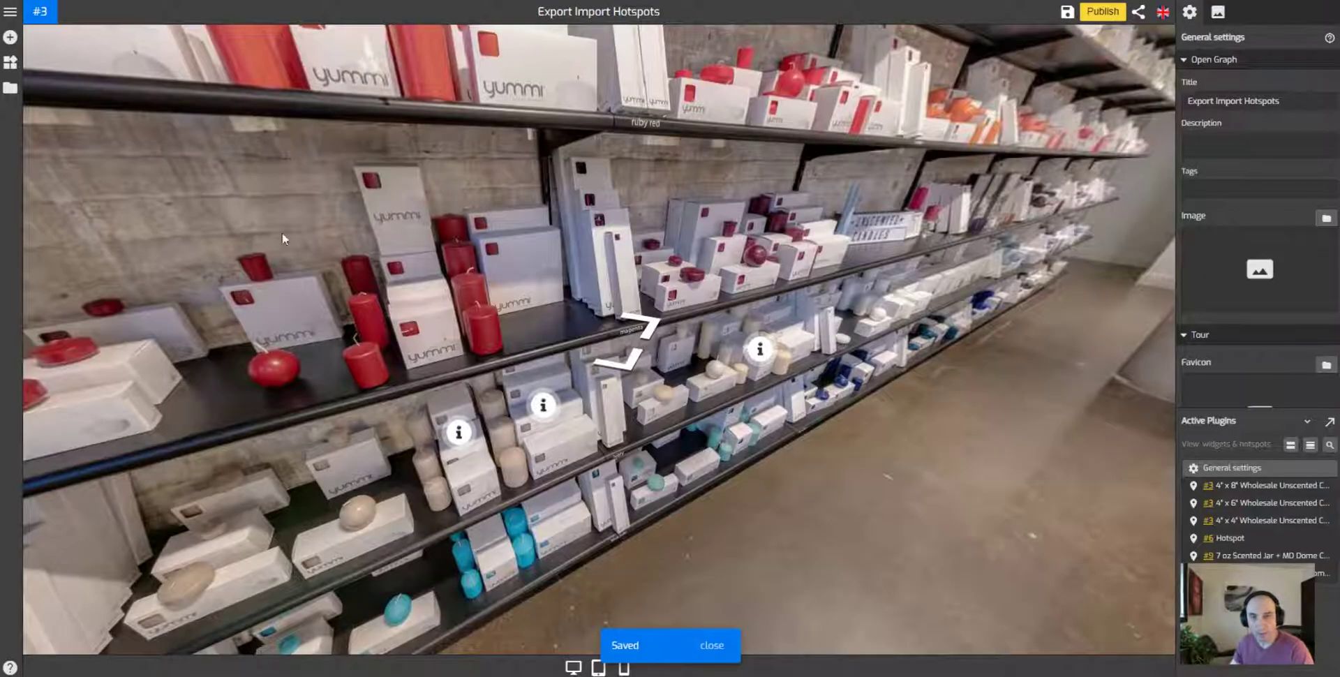
# Inspect the 4 x 4, 4 x 8 and 4 x 6 pillar candle hotspot popups.
pyautogui.moveTo(590, 240); pyautogui.dragTo(594, 235)
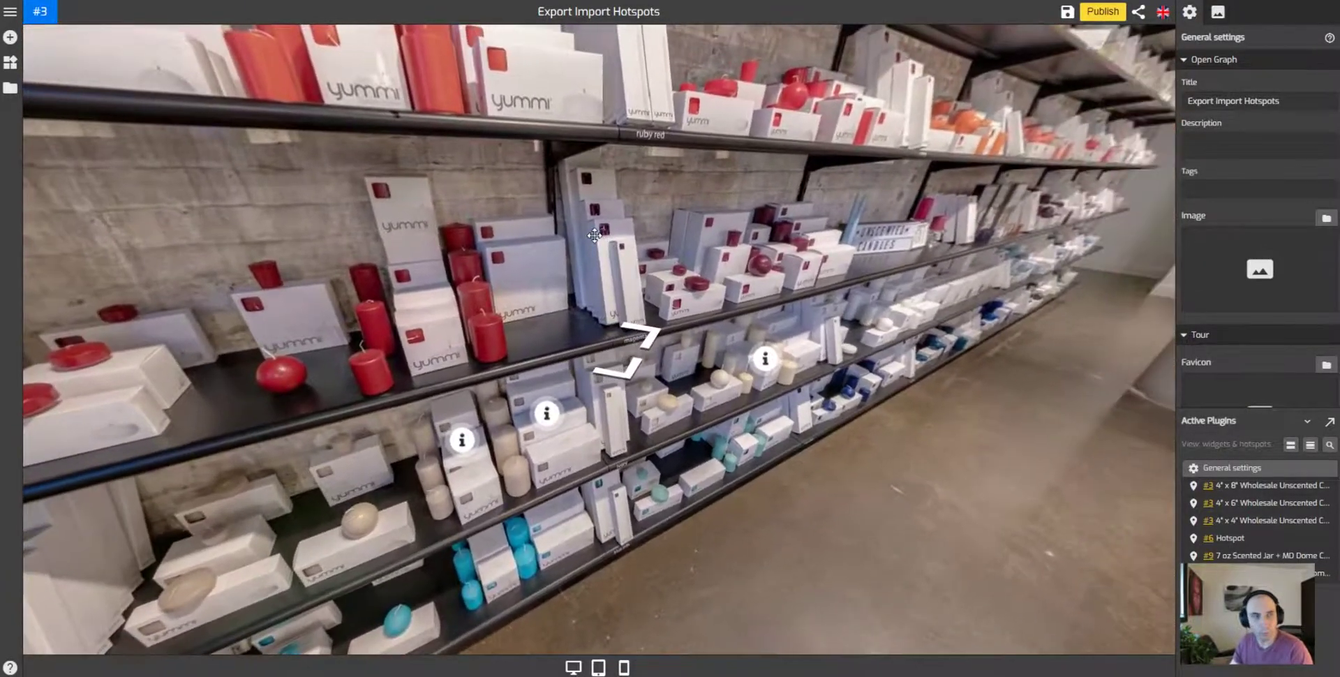
pyautogui.click(563, 412)
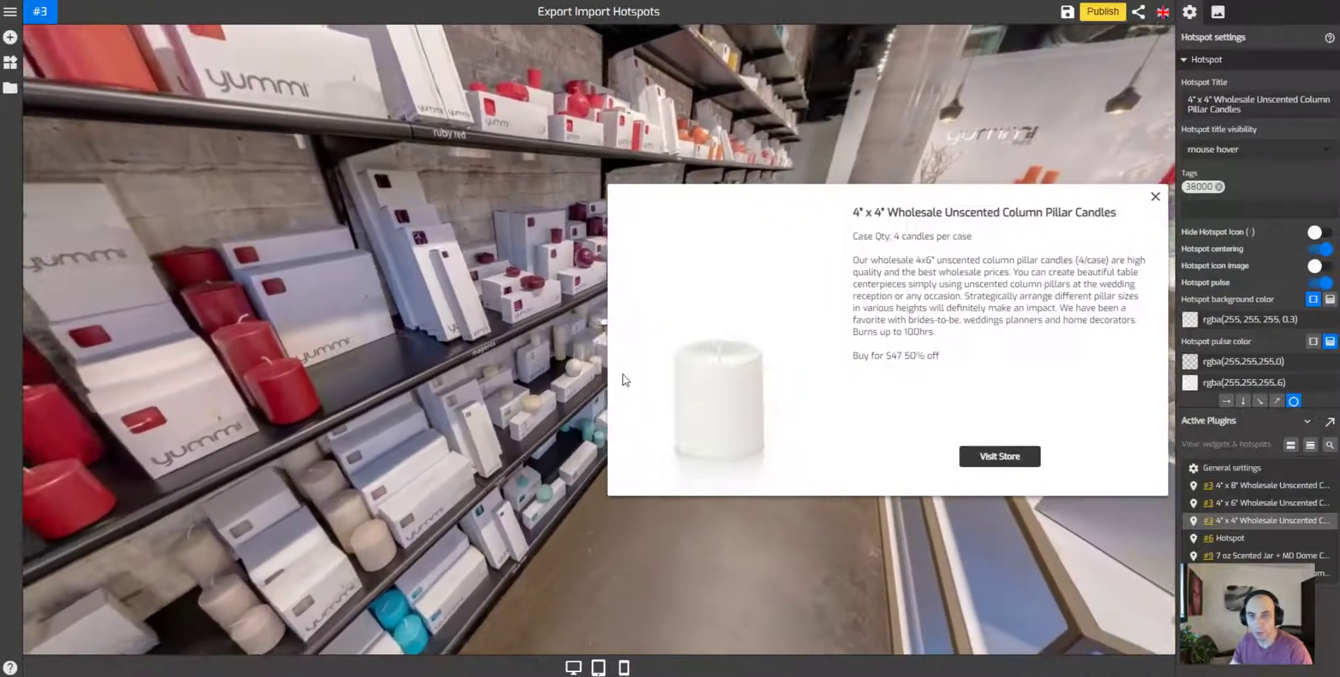
pyautogui.click(382, 350)
pyautogui.click(388, 492)
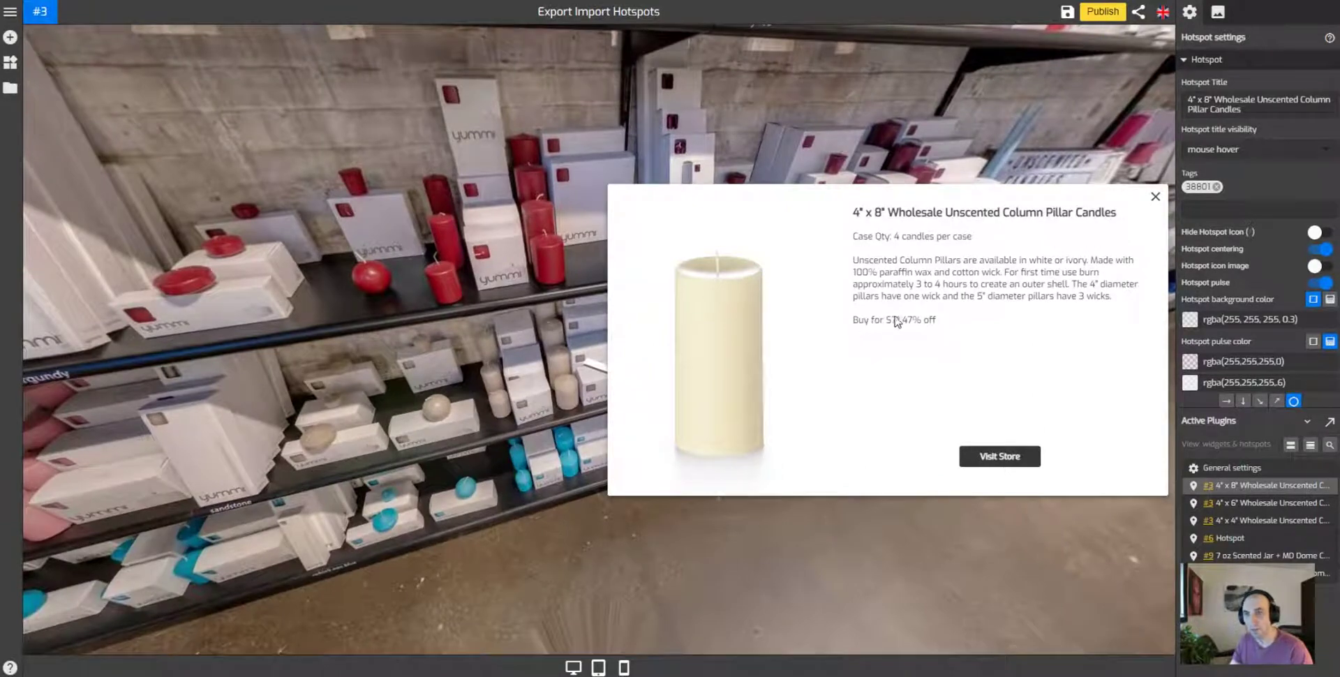
pyautogui.click(512, 375)
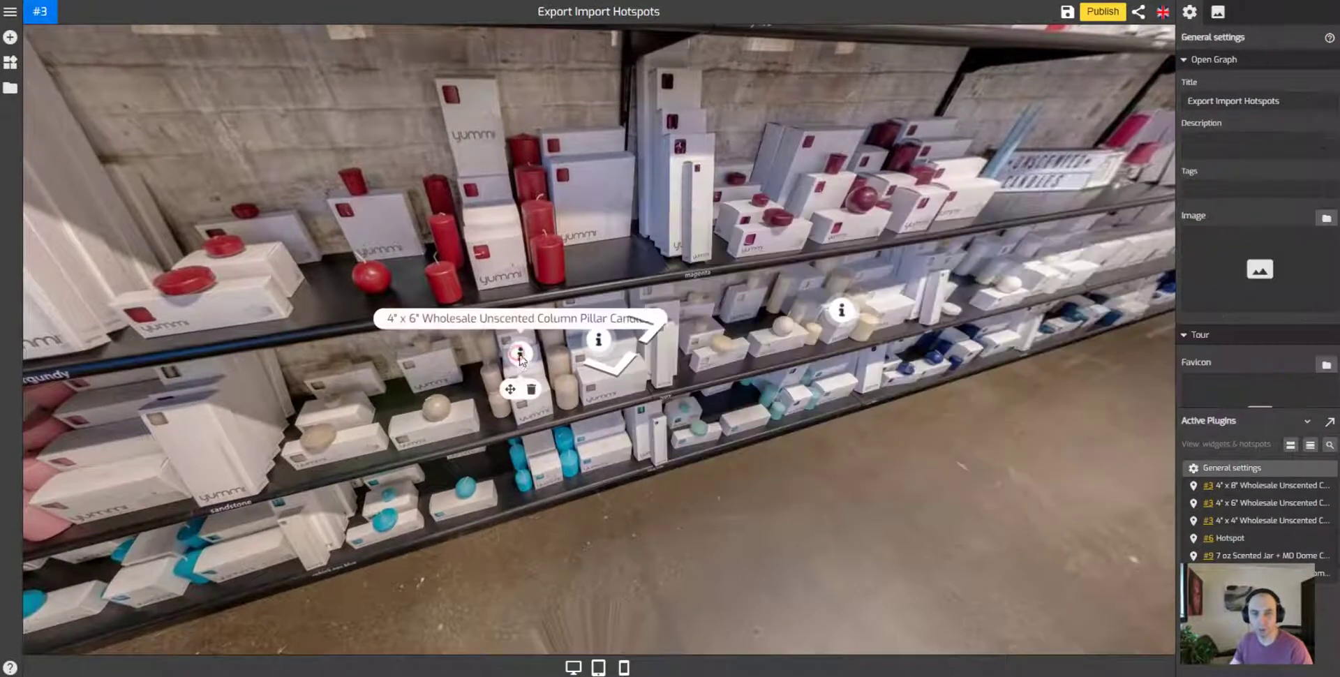
pyautogui.click(517, 373)
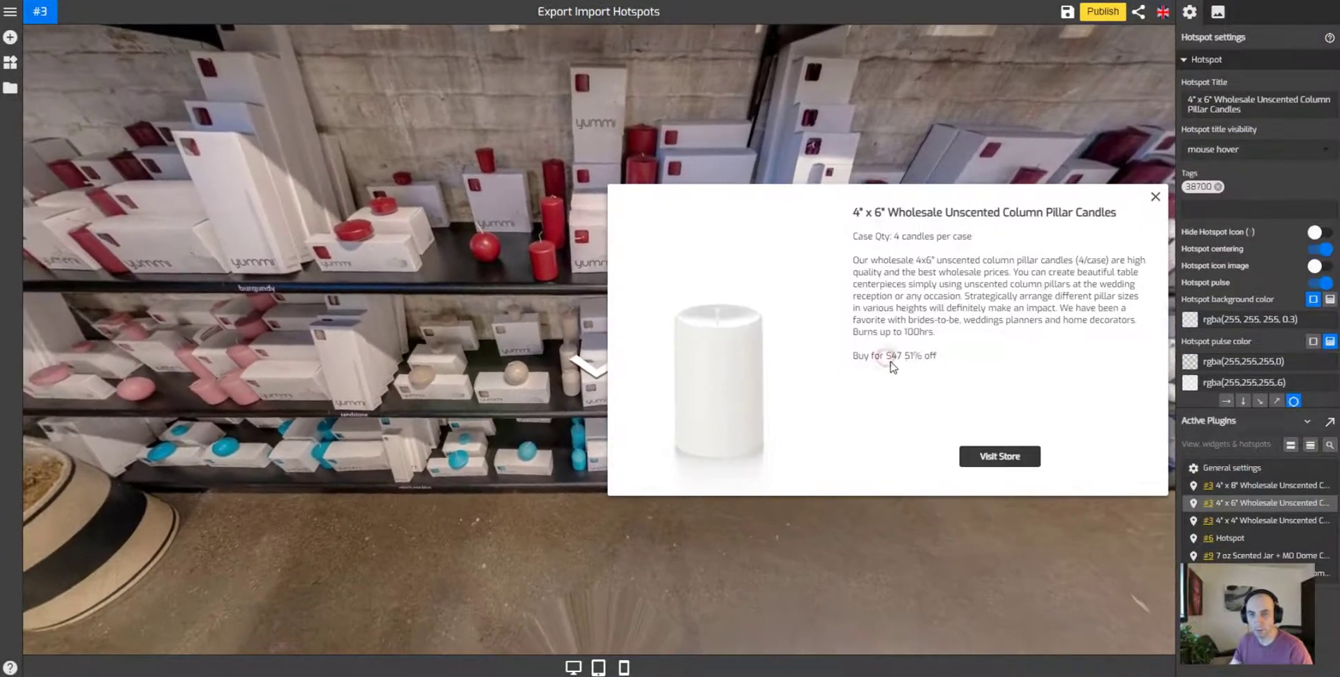
pyautogui.click(1232, 468)
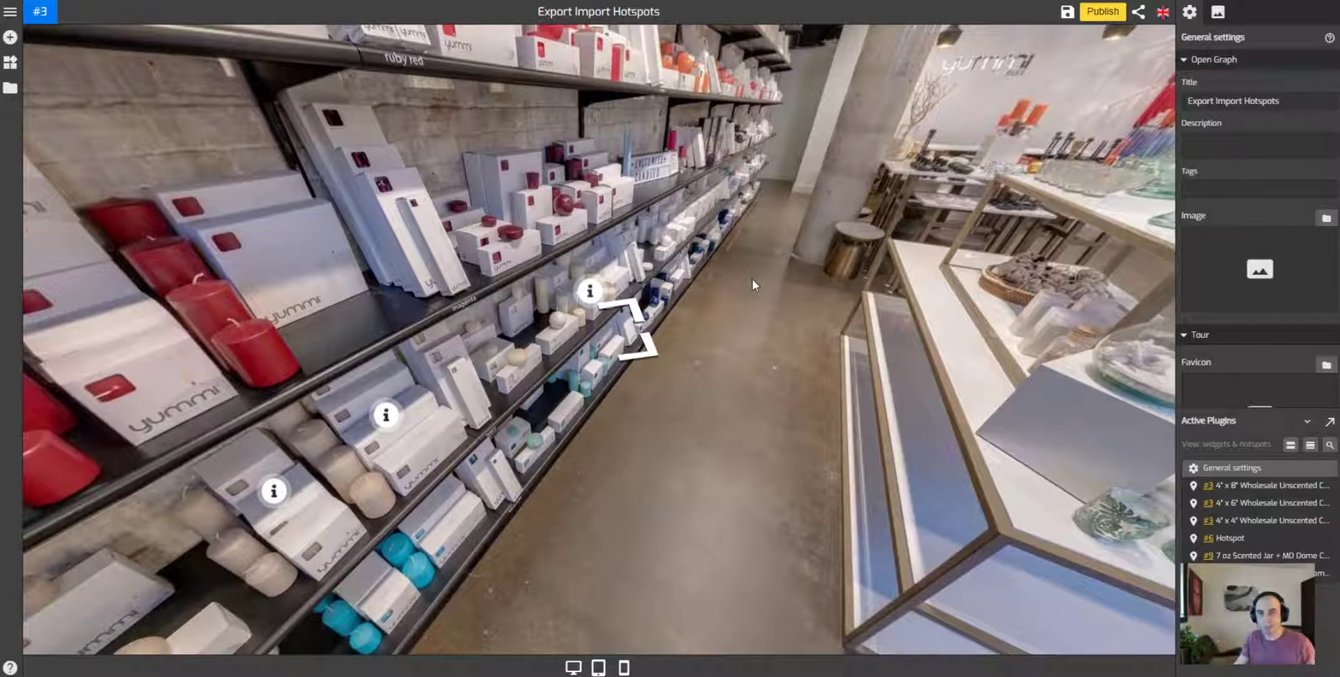
# Move down the aisle to the taper candle wall scene #6 and check its empty hotspot.
pyautogui.click(630, 329)
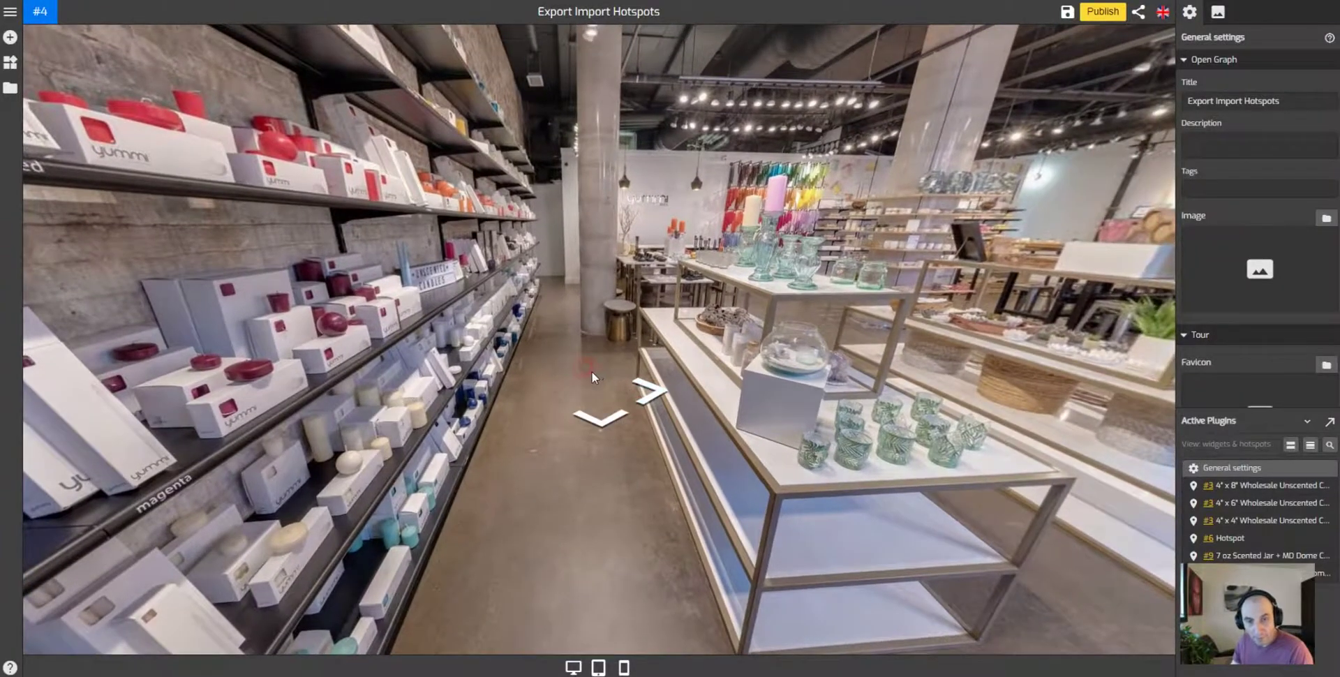
pyautogui.click(591, 372)
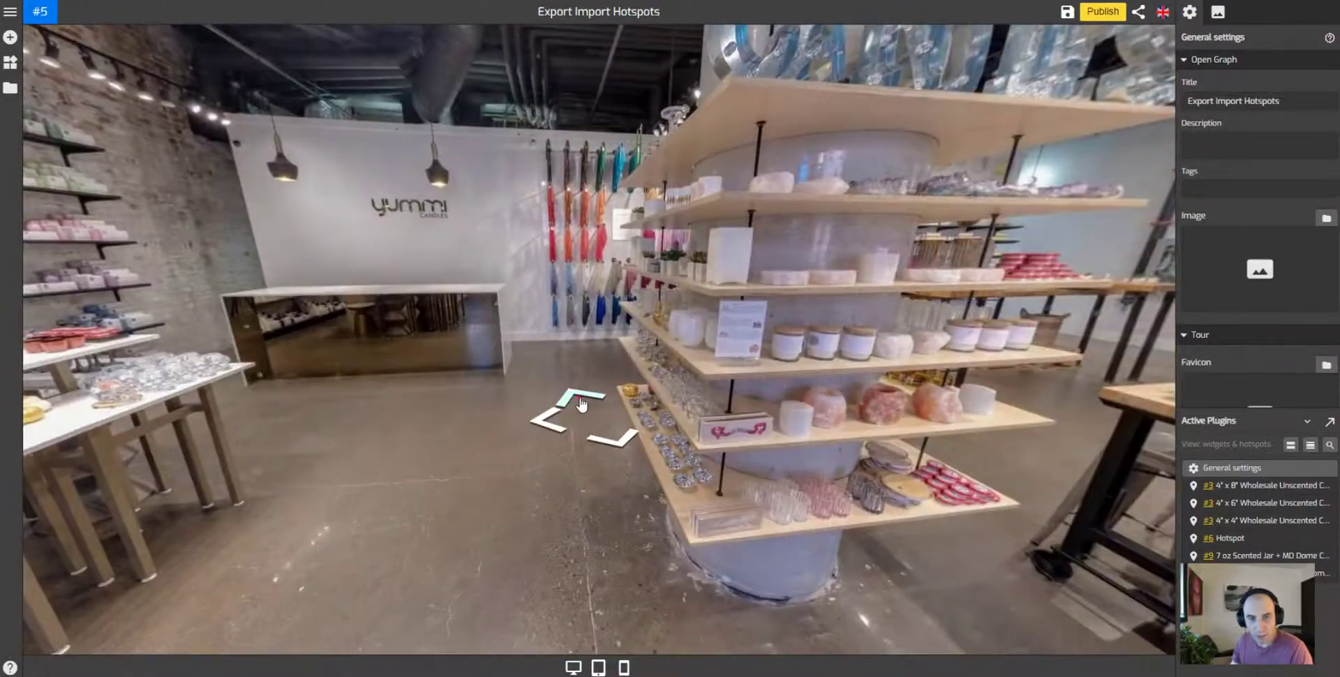
pyautogui.click(584, 402)
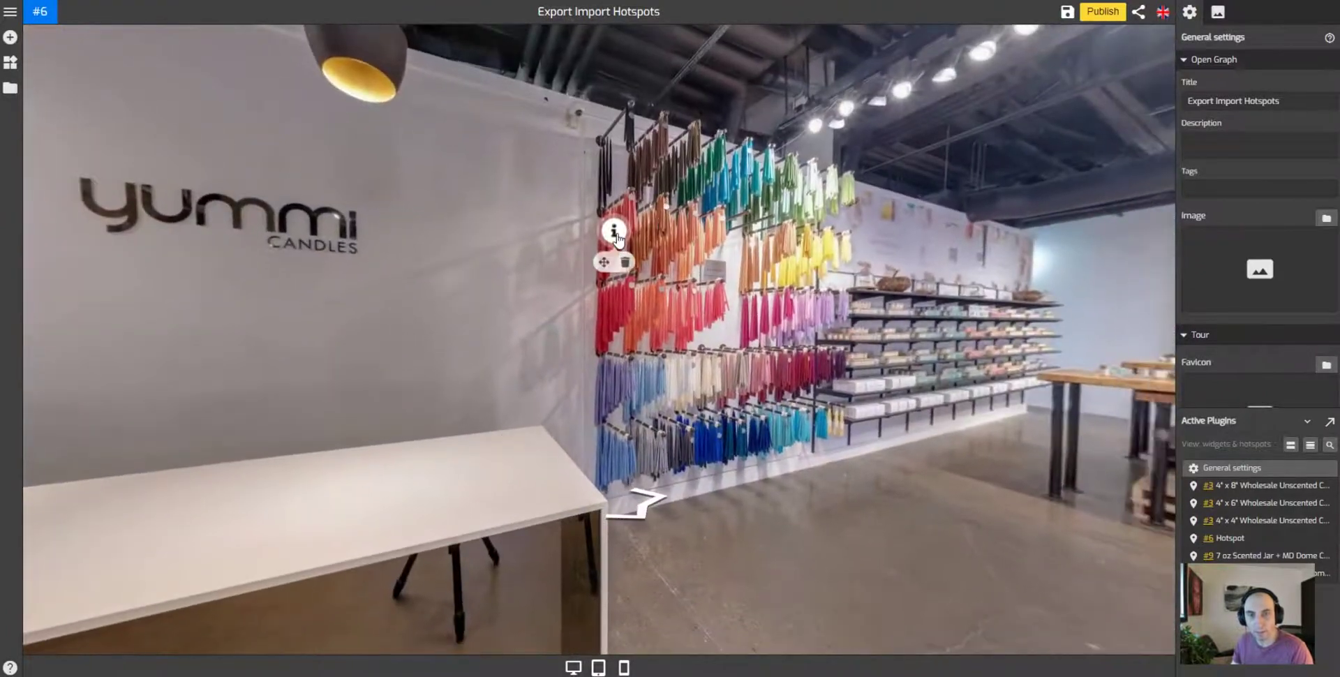
pyautogui.click(613, 228)
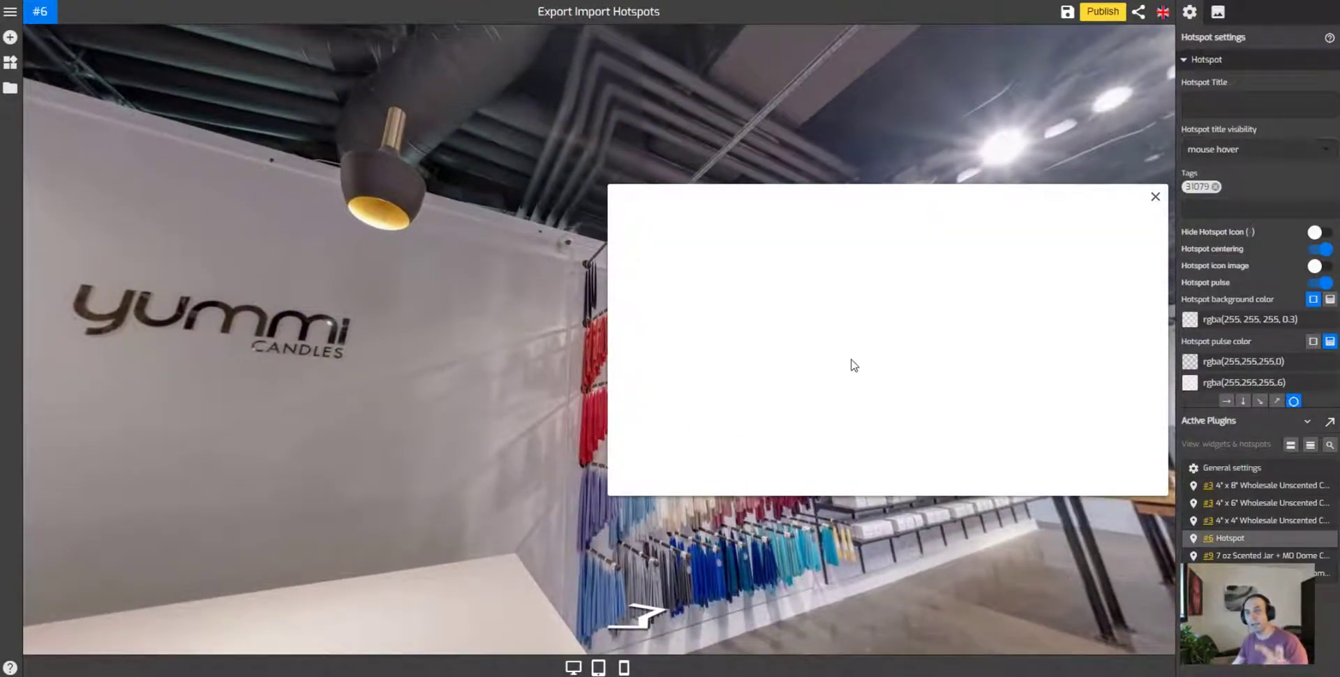
pyautogui.click(525, 396)
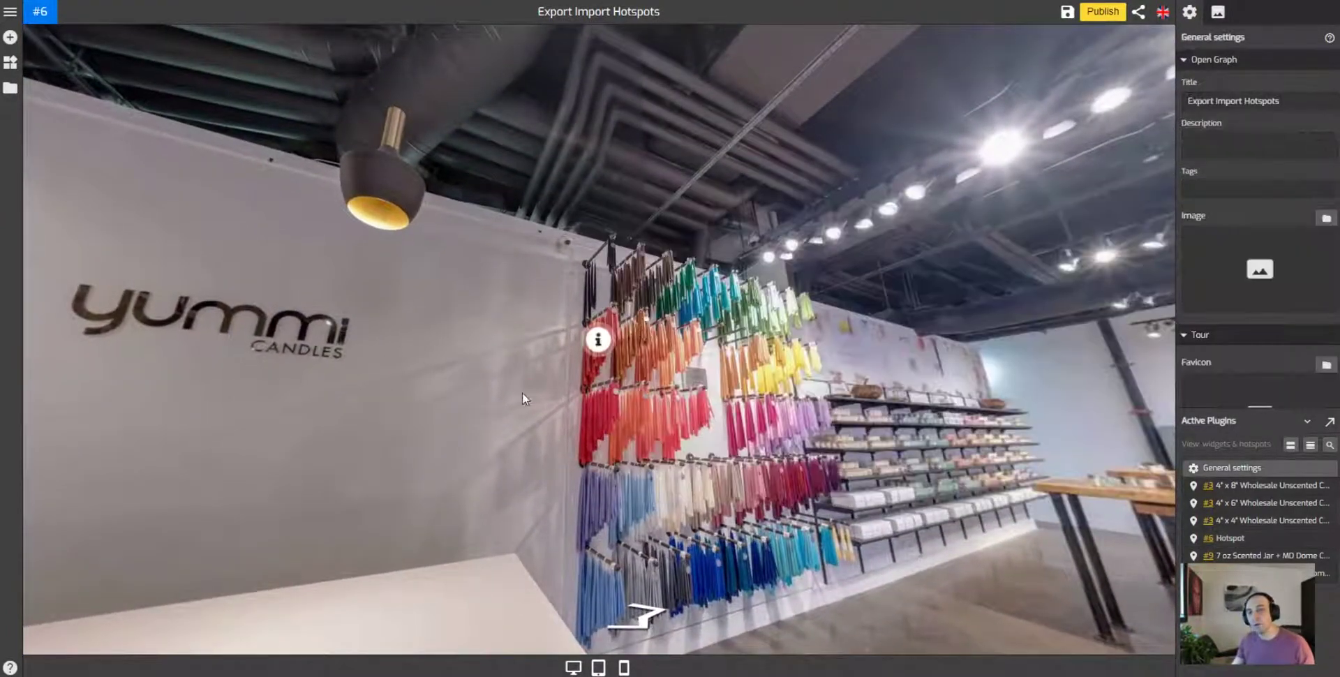
pyautogui.moveTo(524, 399); pyautogui.dragTo(530, 369)
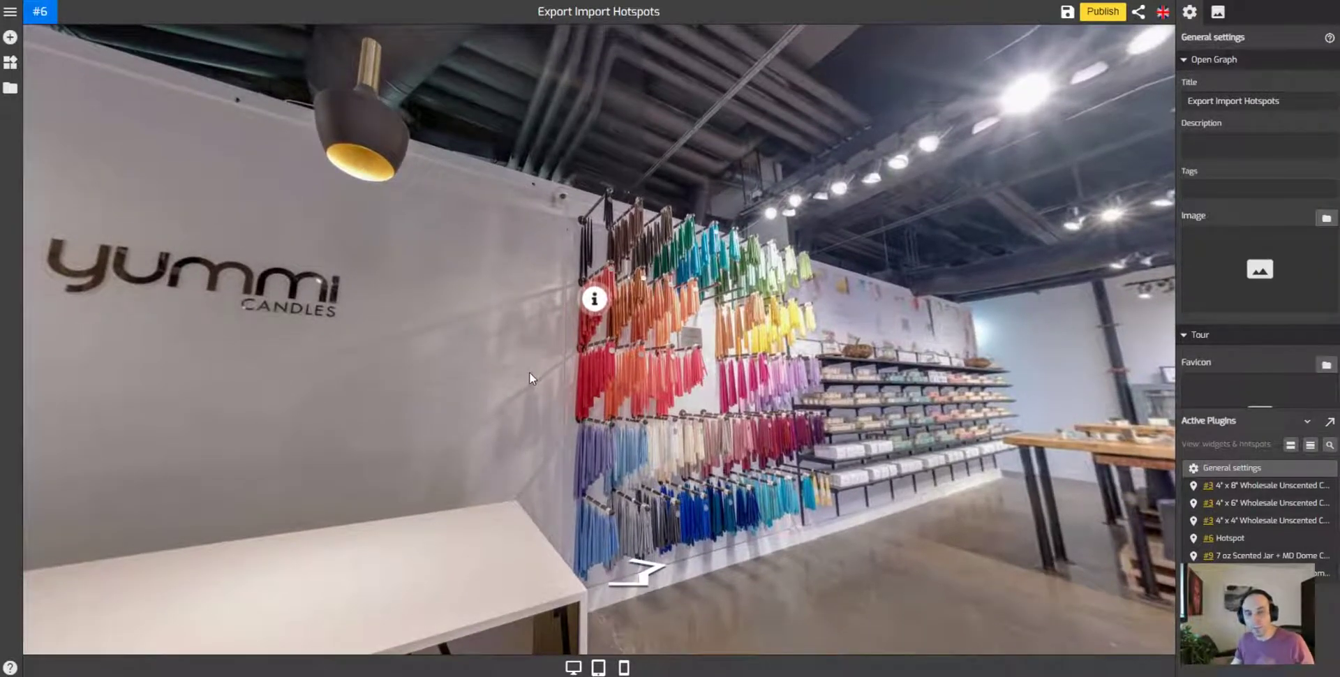
pyautogui.moveTo(529, 375); pyautogui.dragTo(538, 329)
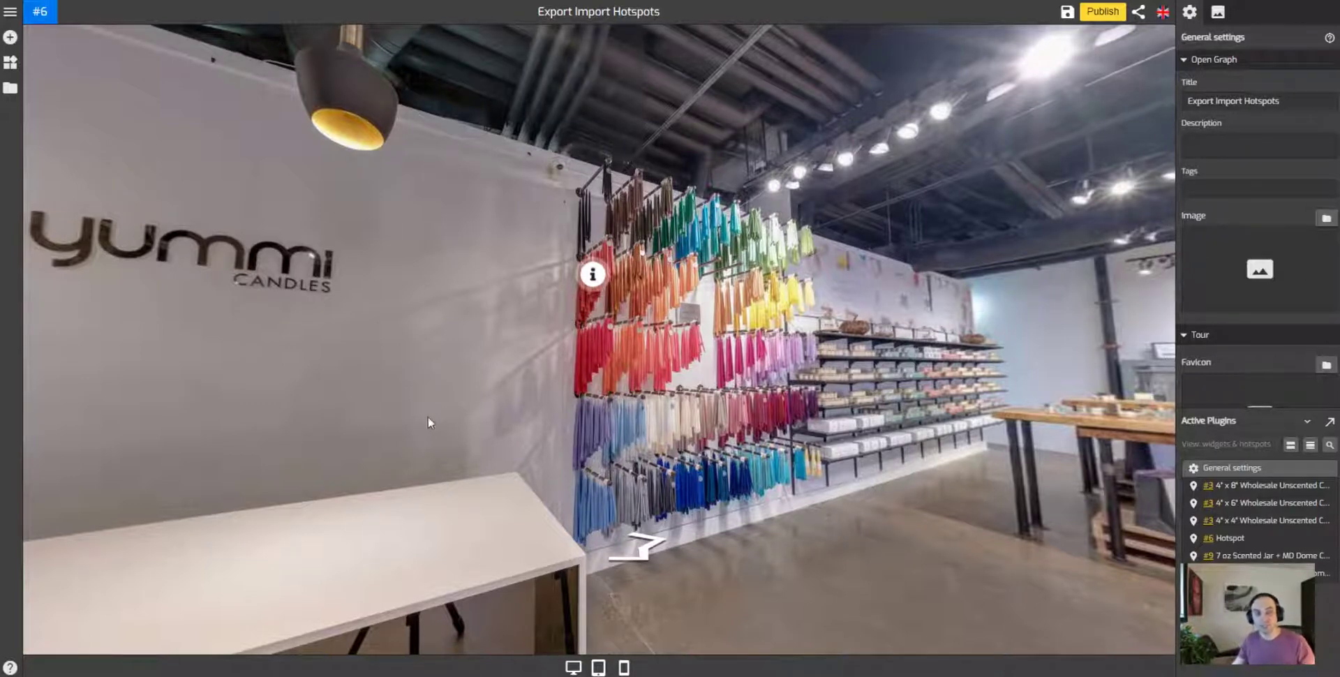
# Back on the Overlay Manager, export the hotspots as a CSV to Google Drive.
pyautogui.click(261, 3)
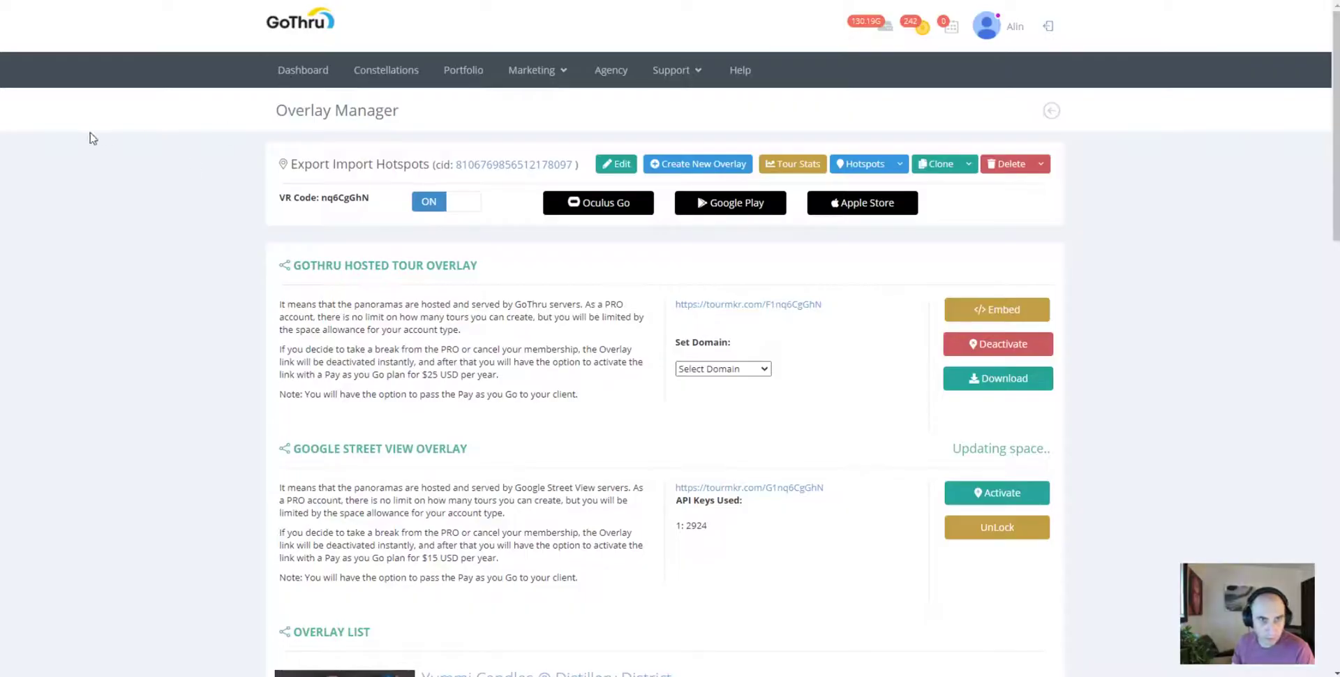
pyautogui.click(901, 166)
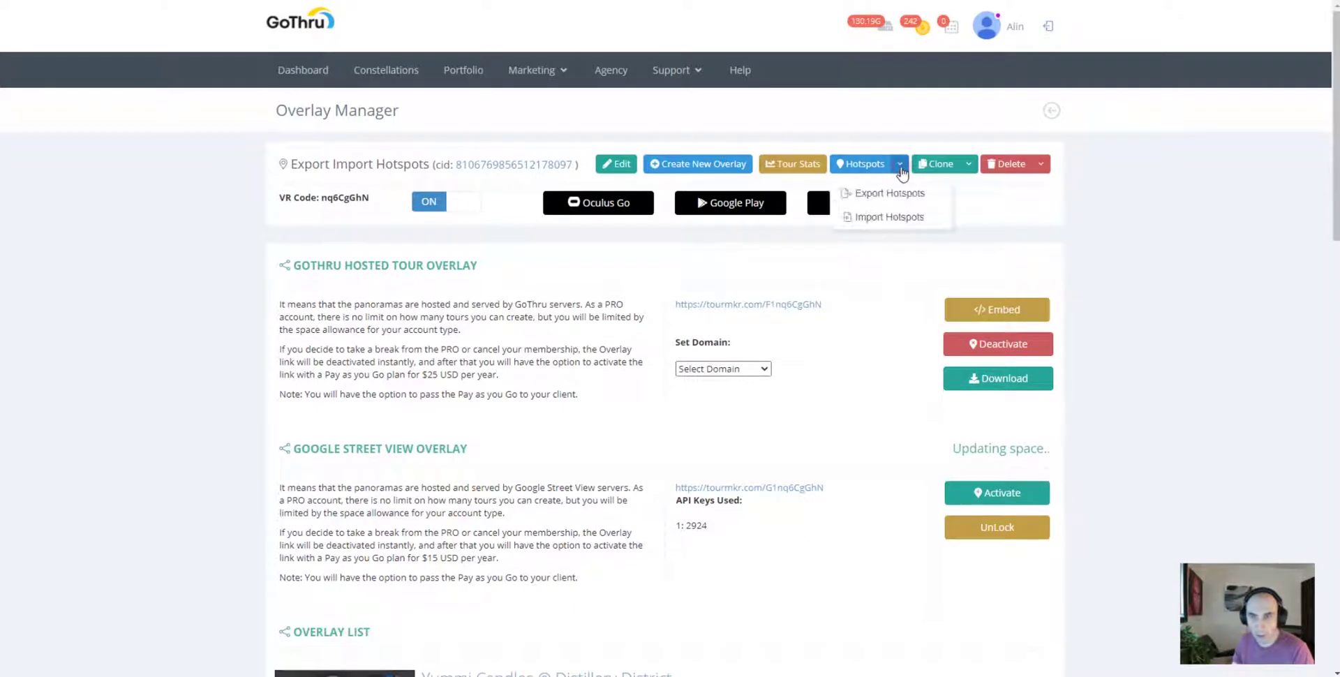
pyautogui.click(880, 202)
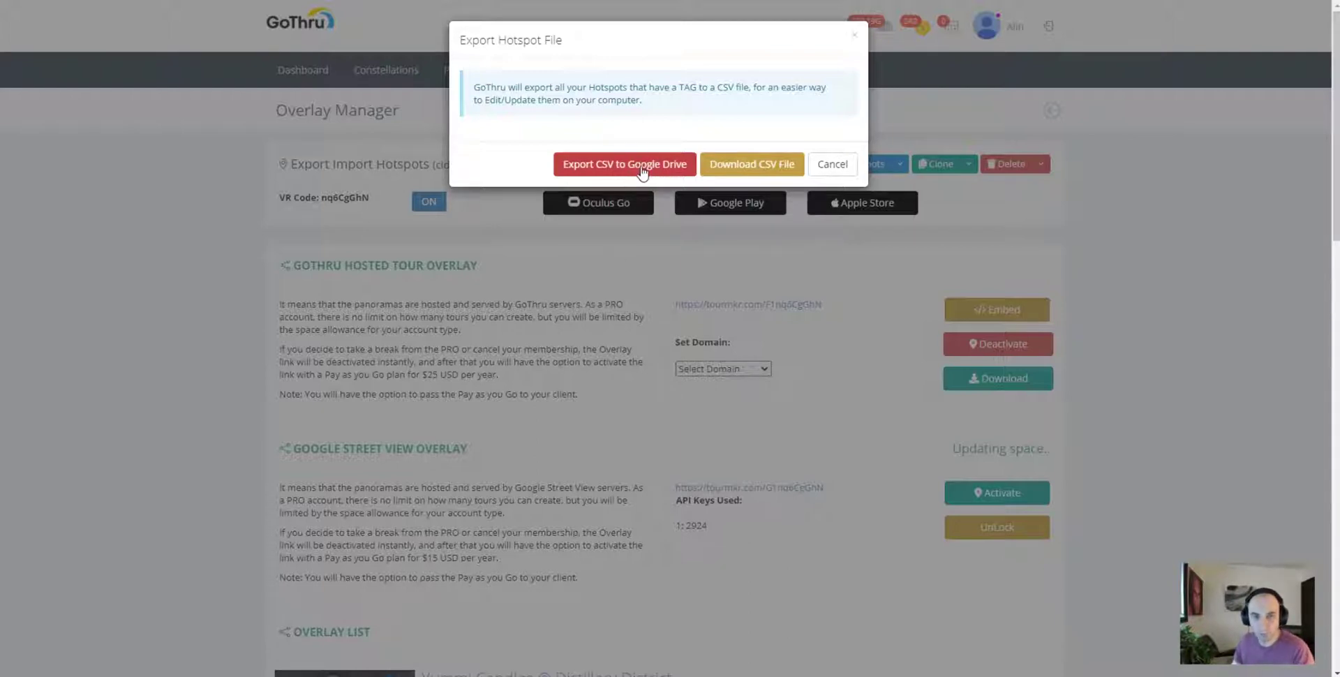
pyautogui.click(626, 168)
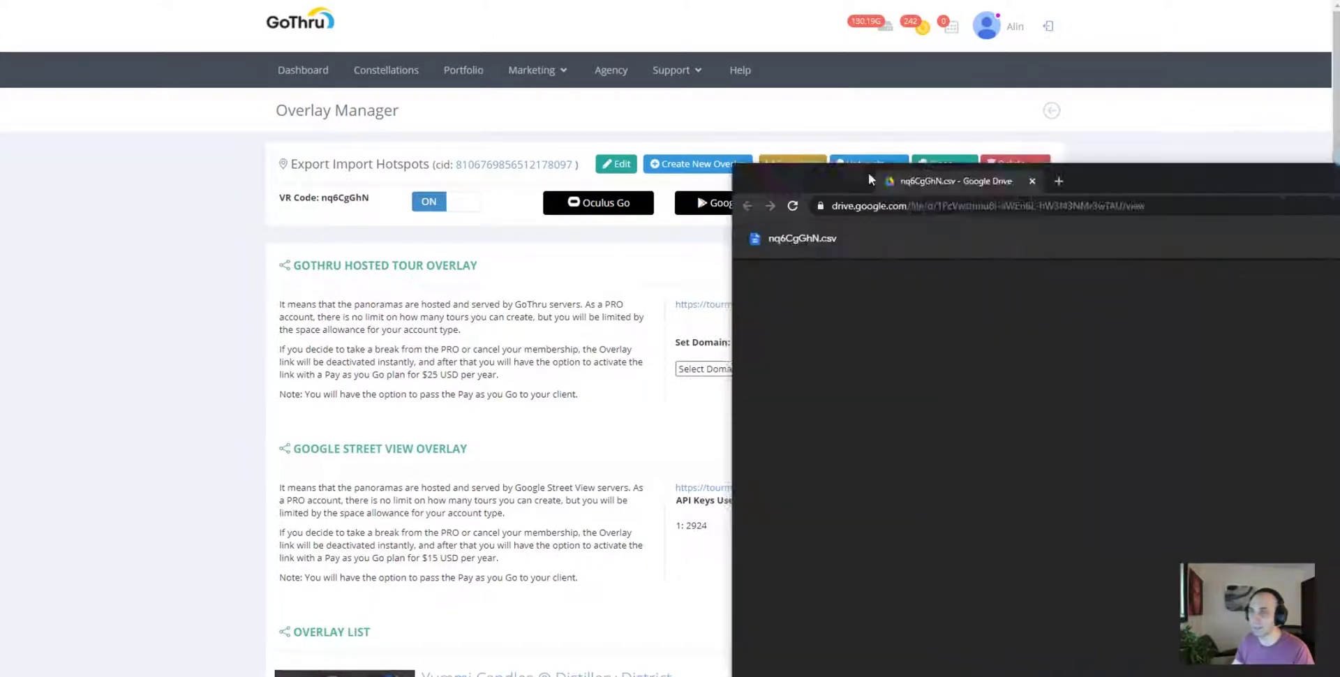
# Preview nq6CgGhN.csv in Google Drive and show the Open with app list.
pyautogui.doubleClick(868, 173)
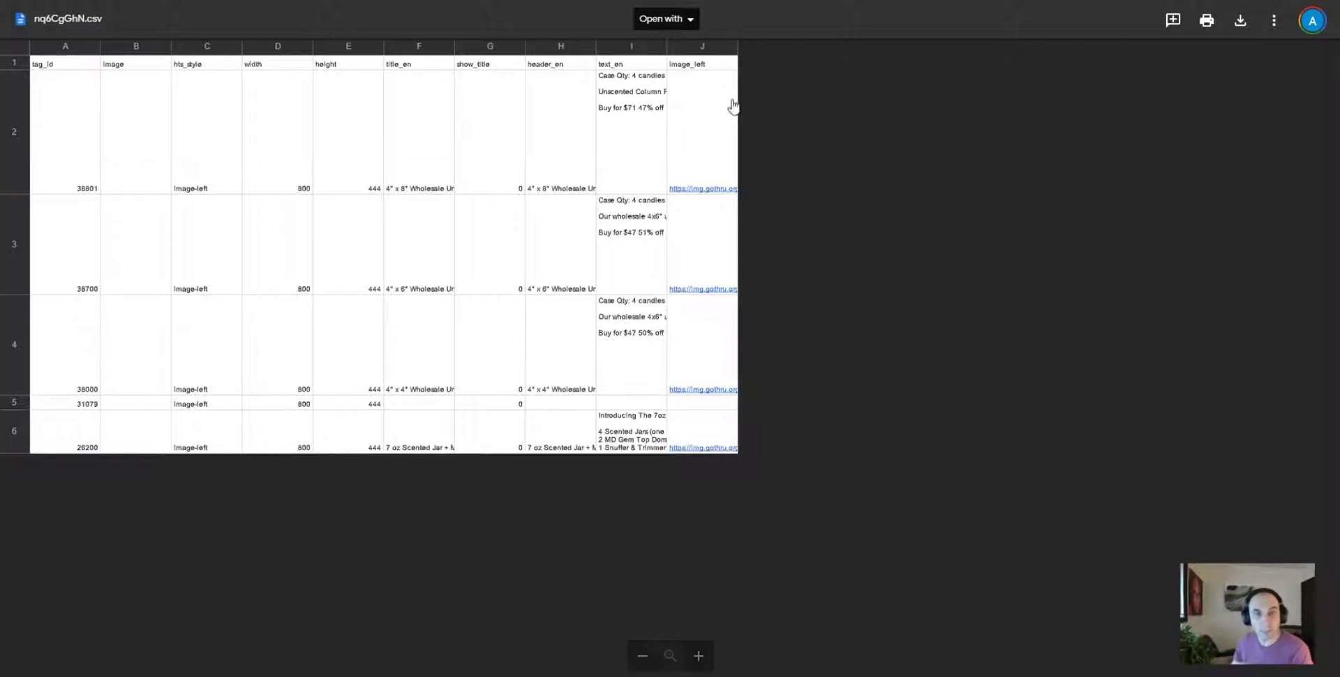
pyautogui.click(689, 21)
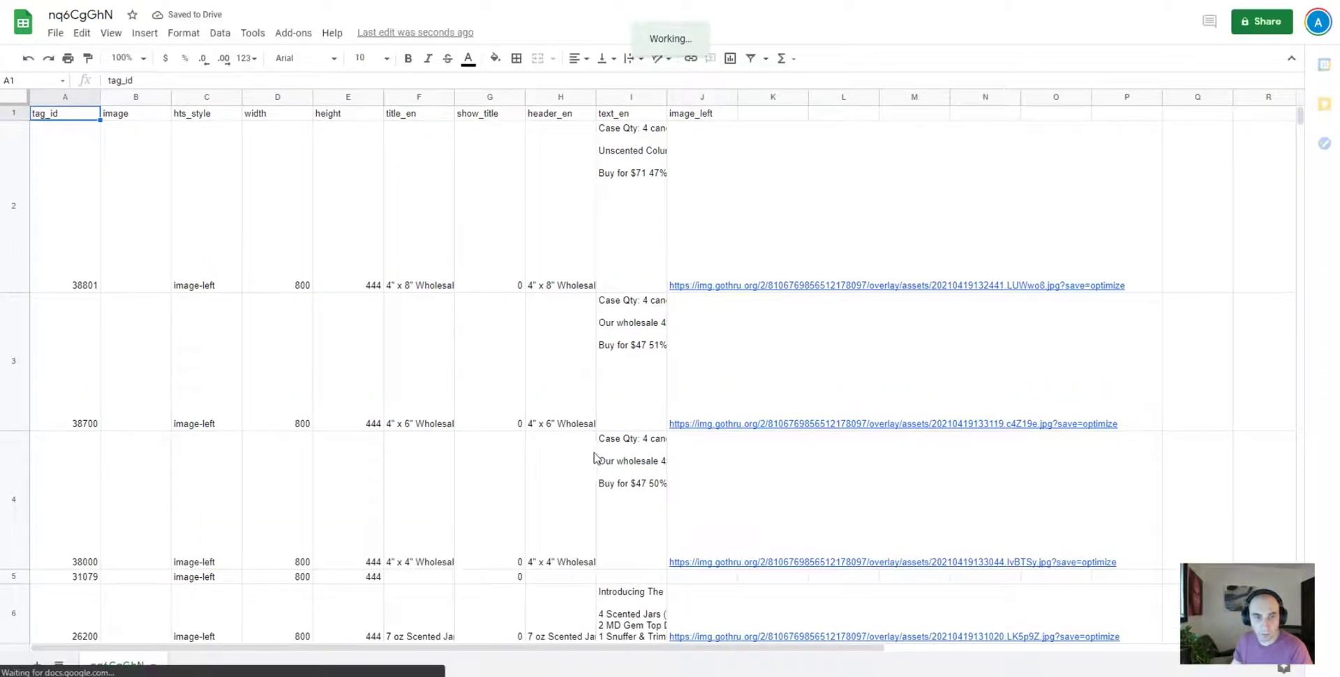
# Widen the text_en column and change row 2's 4 x 8 candle price from $71 to $72.
pyautogui.moveTo(666, 97); pyautogui.dragTo(731, 97)
pyautogui.doubleClick(642, 171)
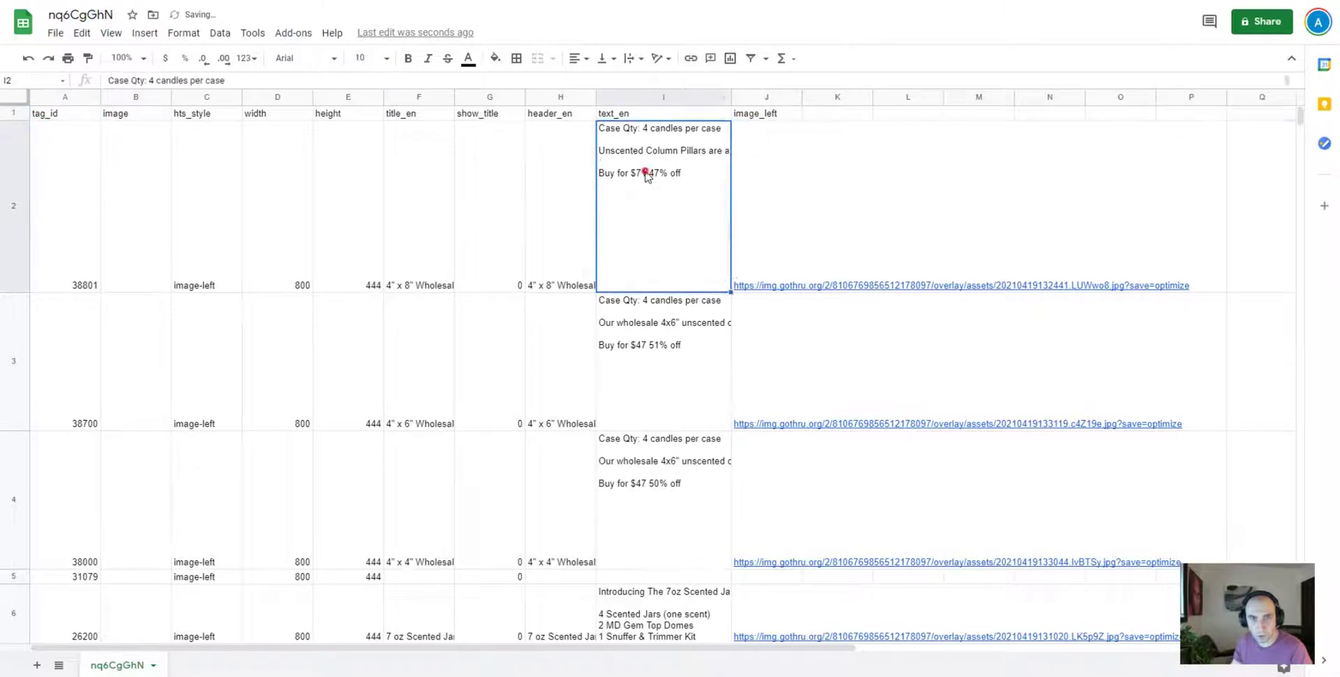
pyautogui.click(518, 217)
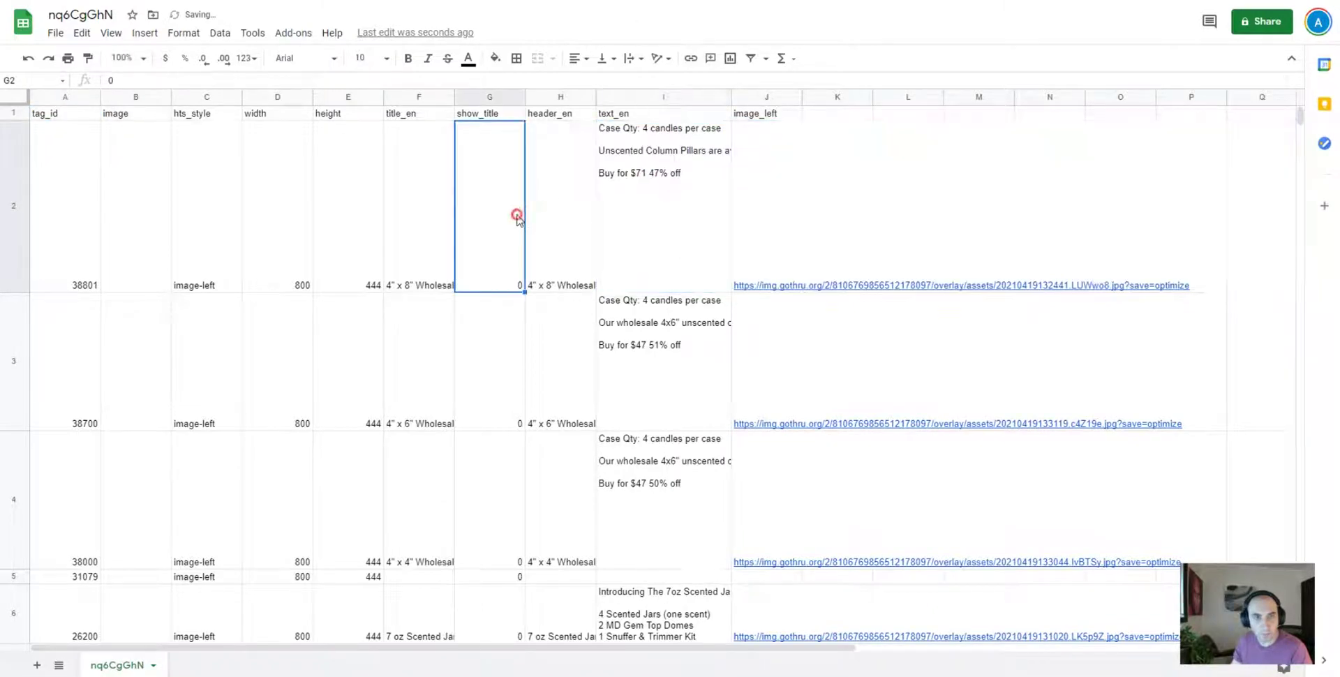
pyautogui.click(643, 175)
pyautogui.doubleClick(640, 180)
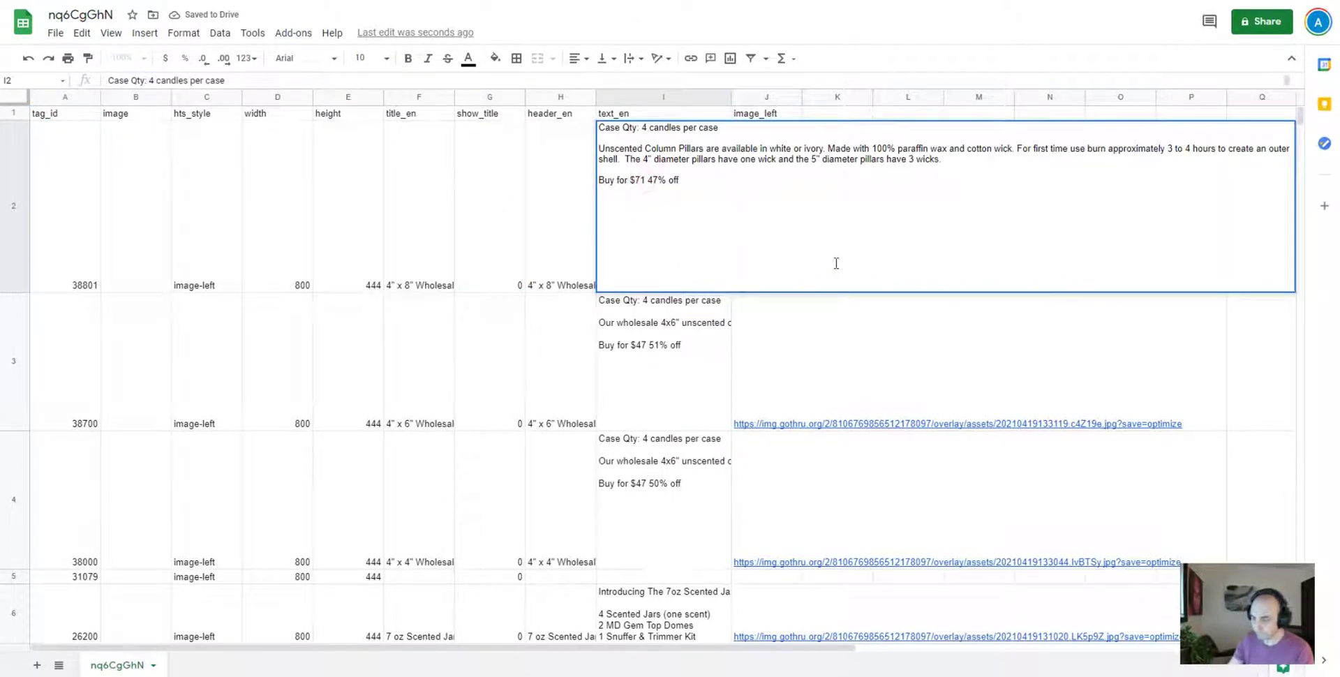
pyautogui.press('Delete')
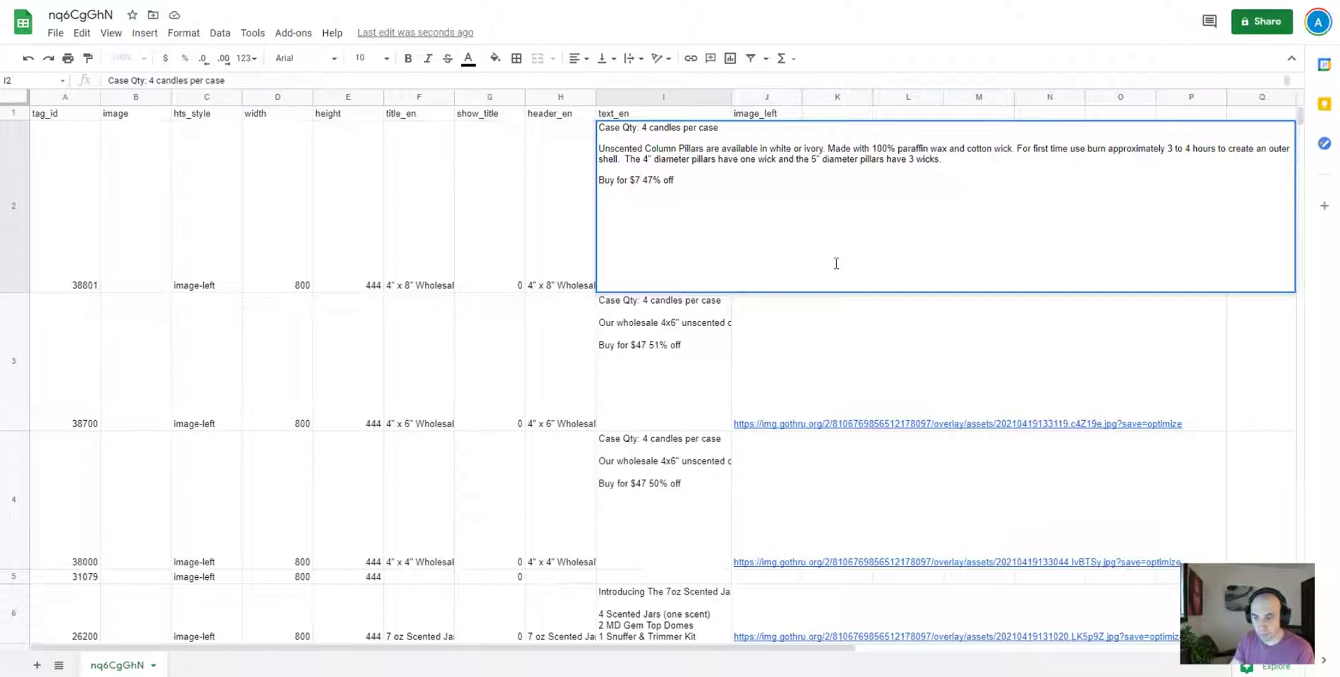
pyautogui.write('2')
pyautogui.click(642, 346)
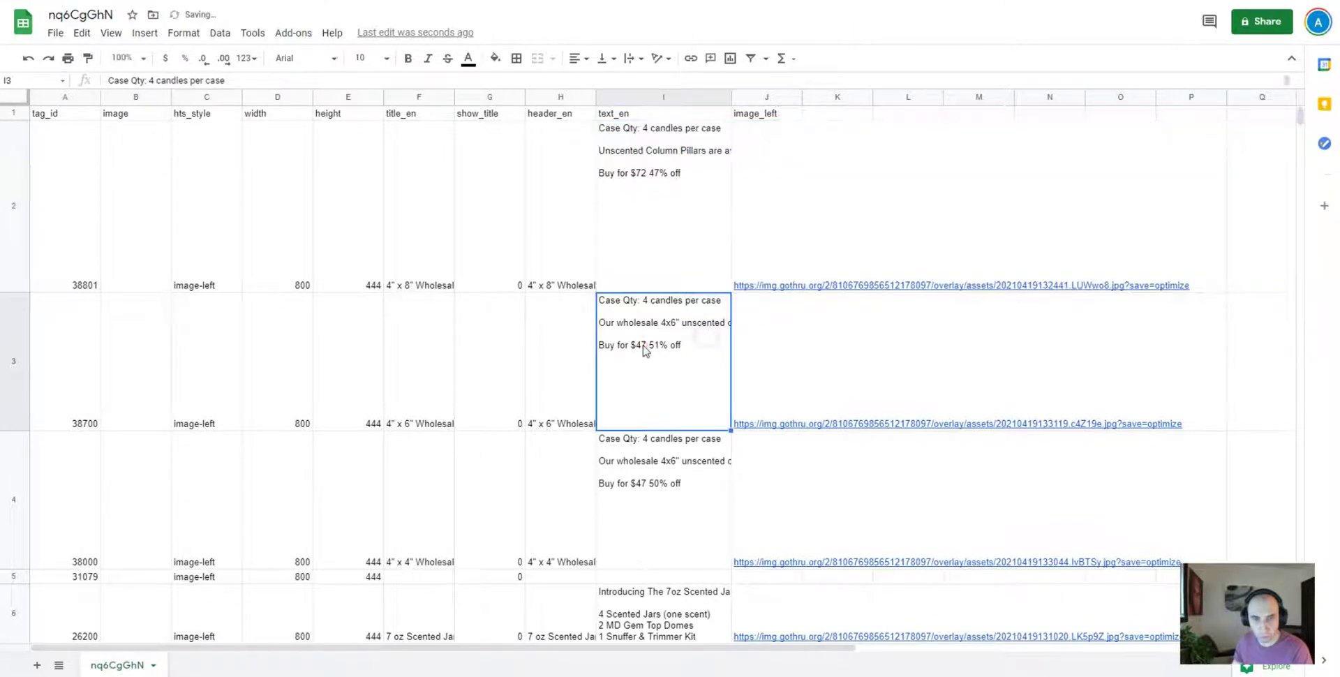
# Change the $47 prices in rows 3 and 4 to $48.
pyautogui.doubleClick(643, 345)
pyautogui.click(639, 362)
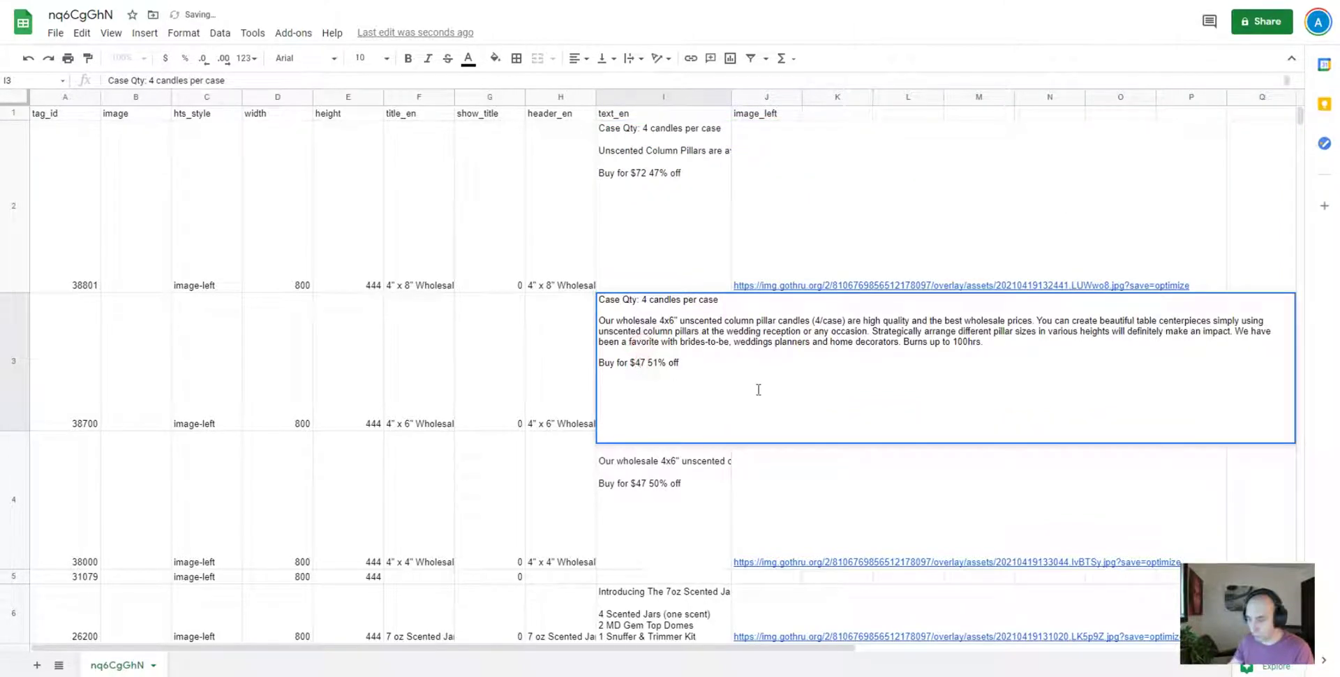
pyautogui.press('Delete')
pyautogui.write('8')
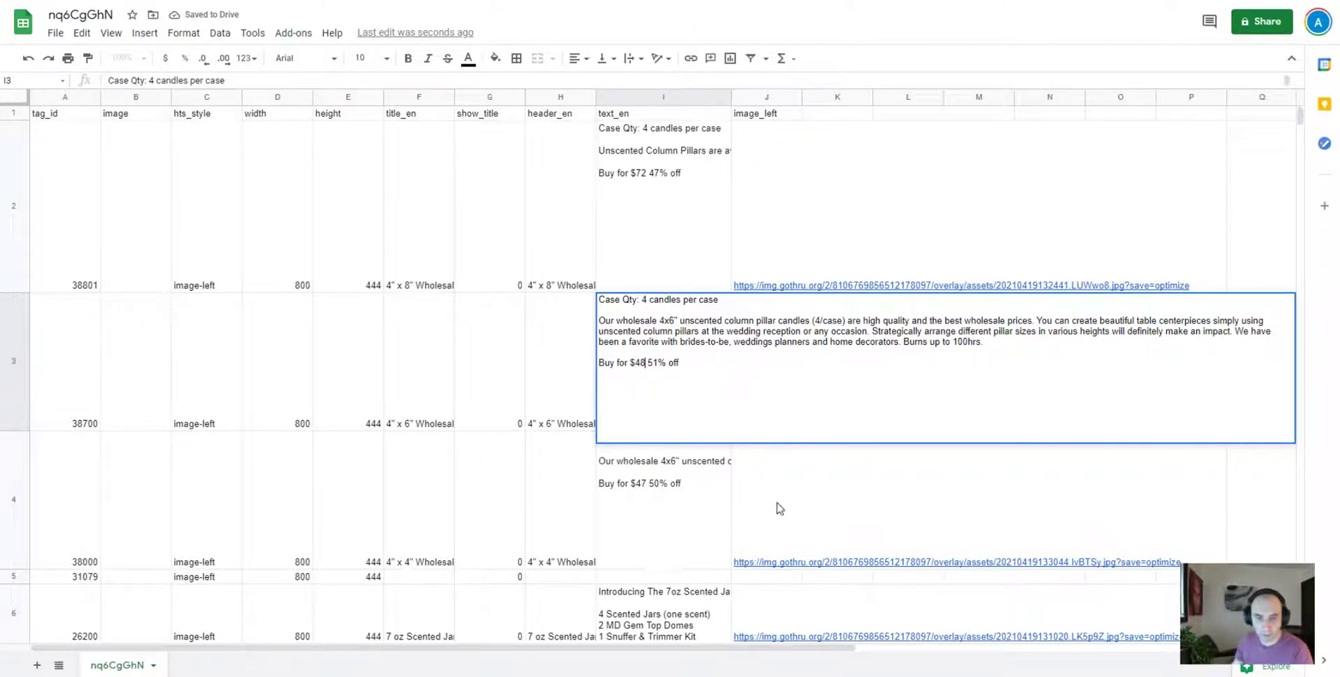
pyautogui.click(651, 496)
pyautogui.doubleClick(641, 483)
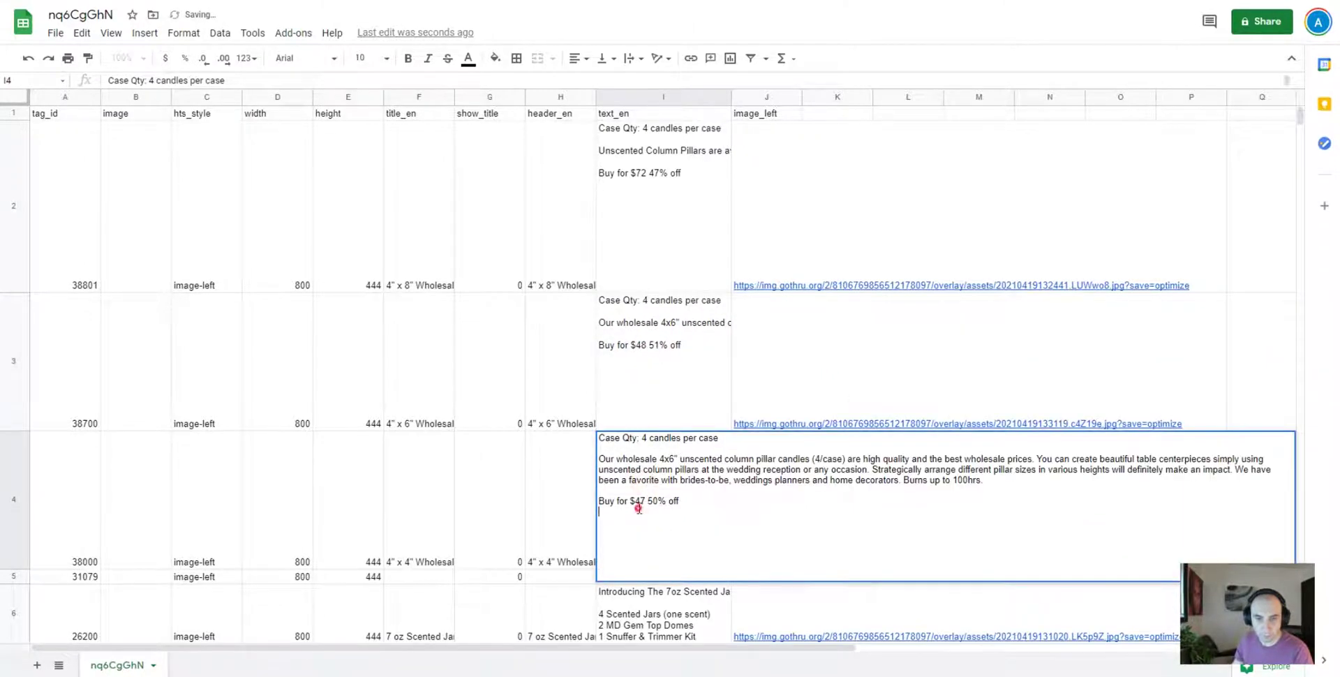
pyautogui.click(640, 501)
pyautogui.press('Delete')
pyautogui.write('8')
pyautogui.click(577, 487)
# Review the I6 scented jar description and the tag_ids of rows 2–4, then show the Drive preview.
pyautogui.click(670, 607)
pyautogui.scroll(-5, 671, 596)
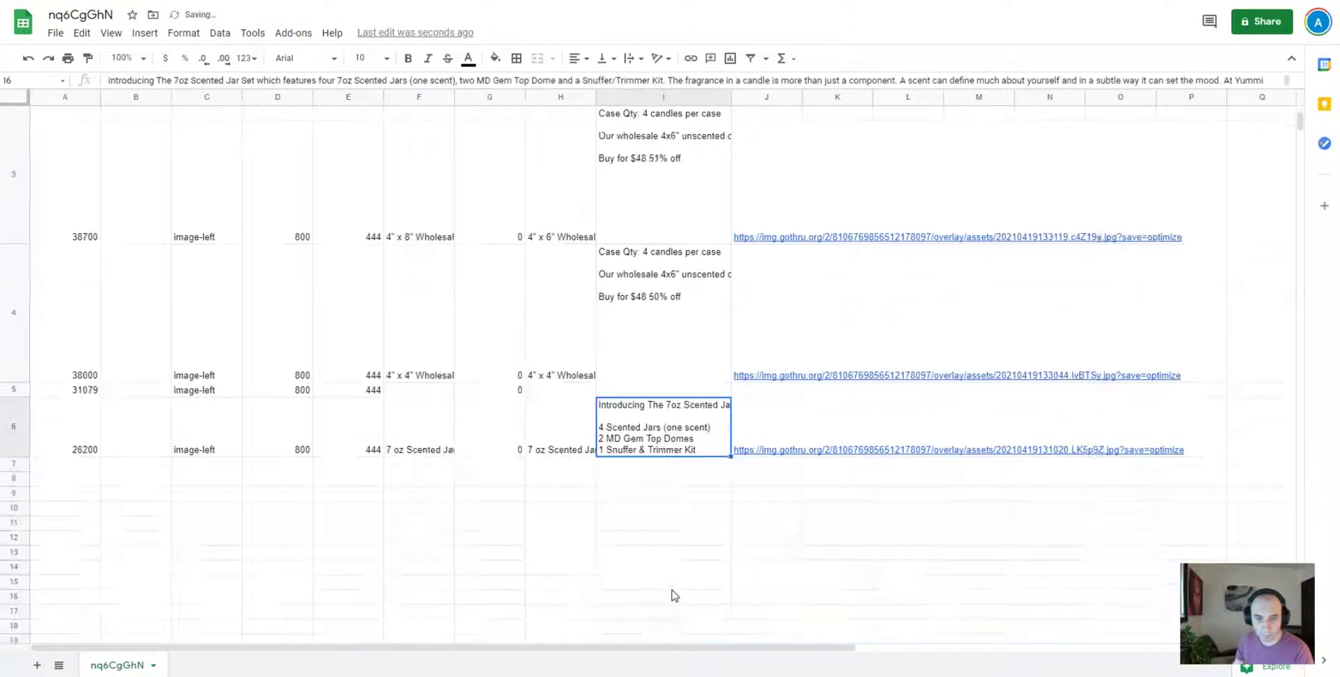
pyautogui.scroll(5, 656, 300)
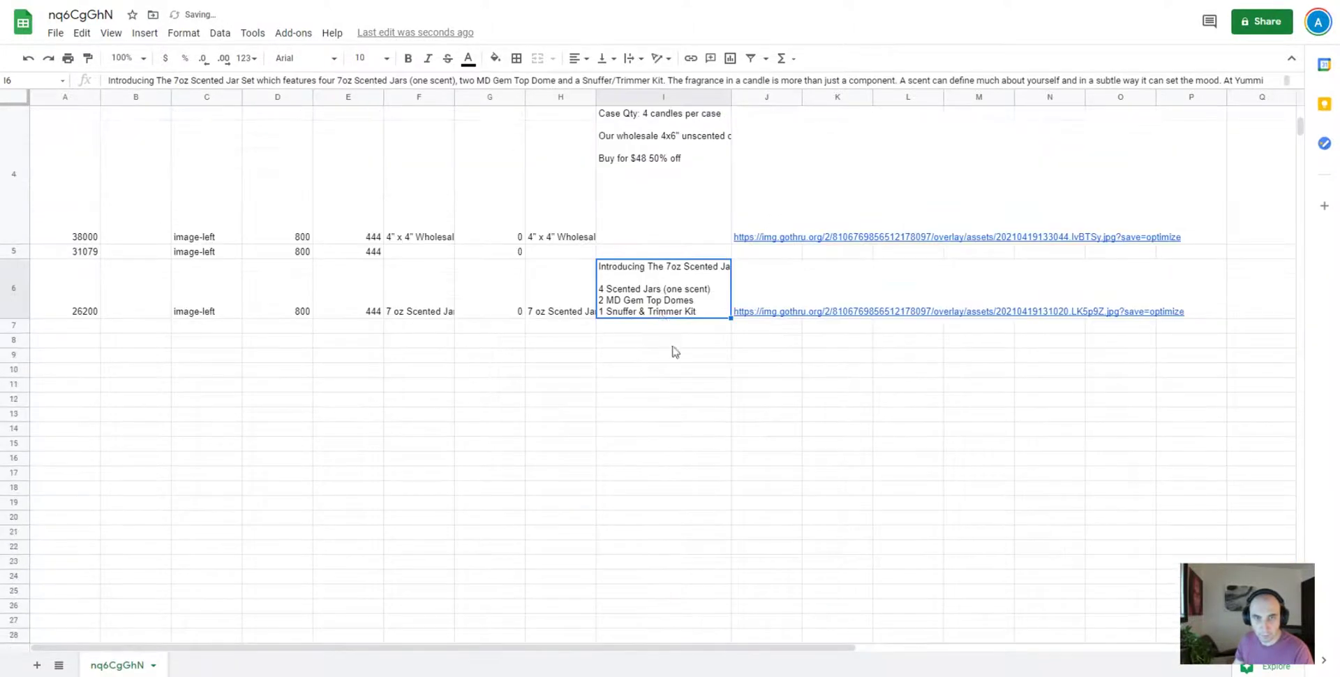
pyautogui.doubleClick(677, 302)
pyautogui.click(646, 415)
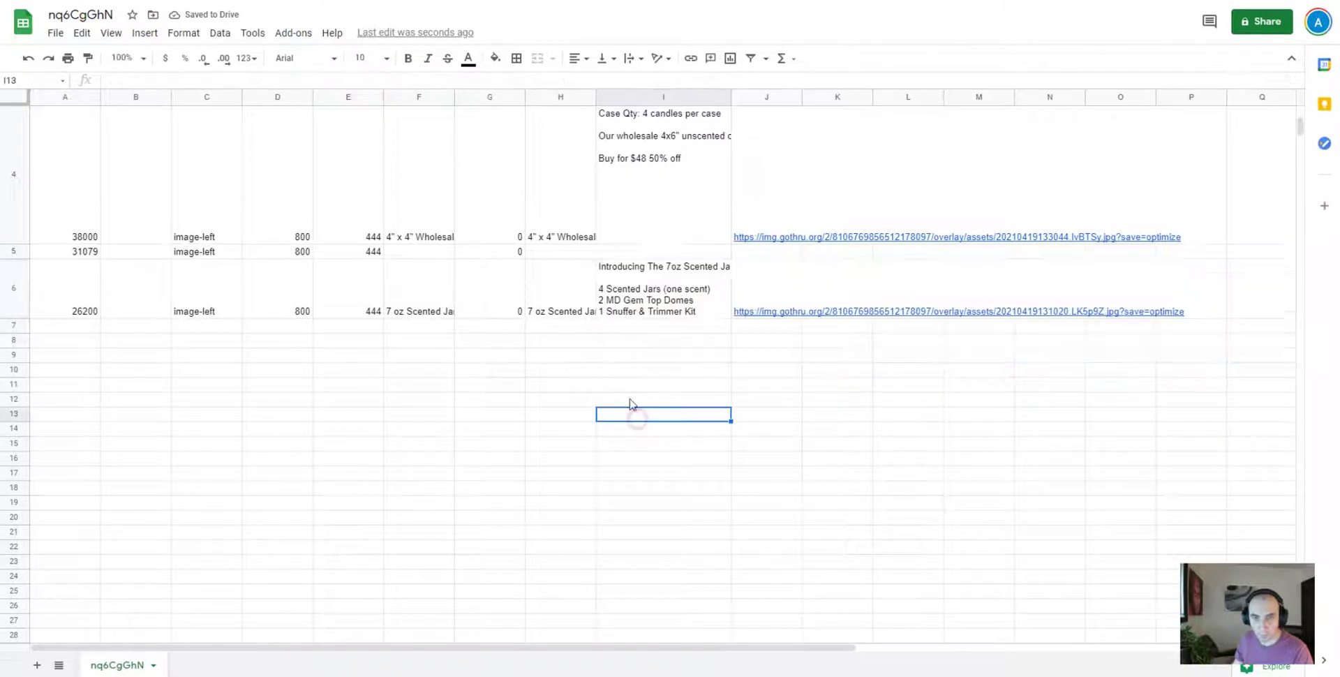
pyautogui.scroll(5, 635, 300)
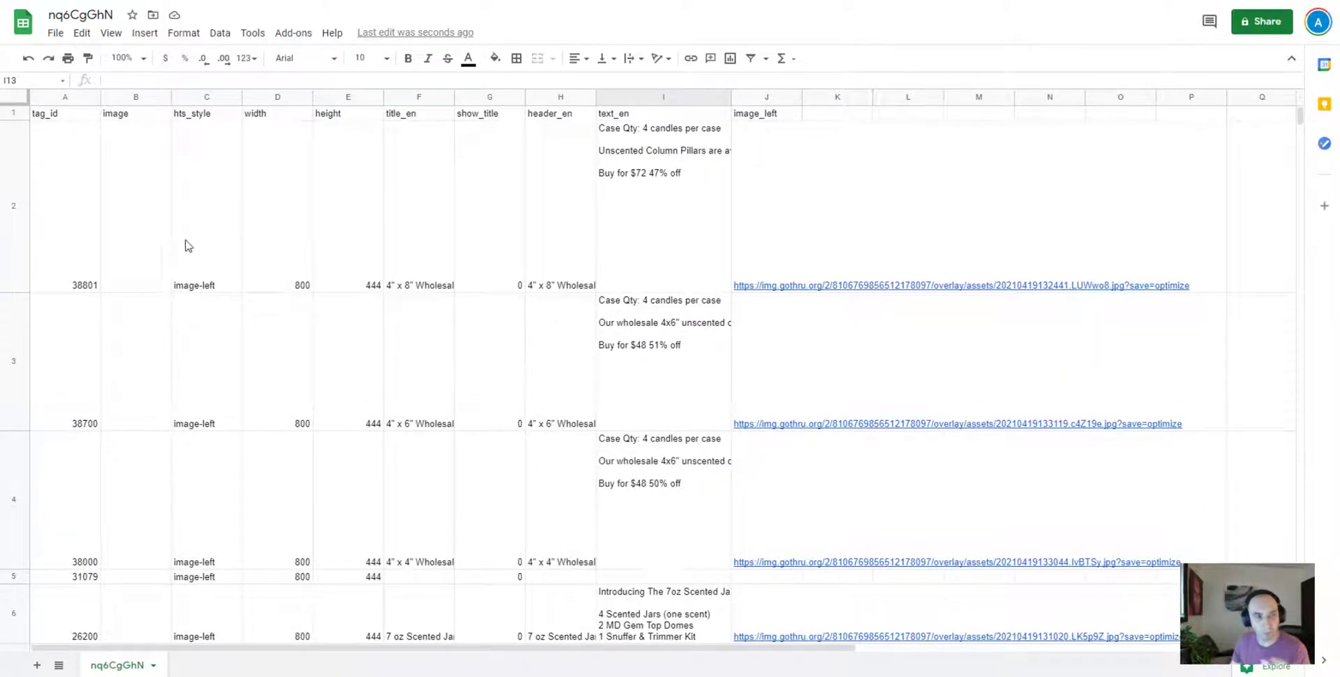
pyautogui.click(56, 277)
pyautogui.click(53, 343)
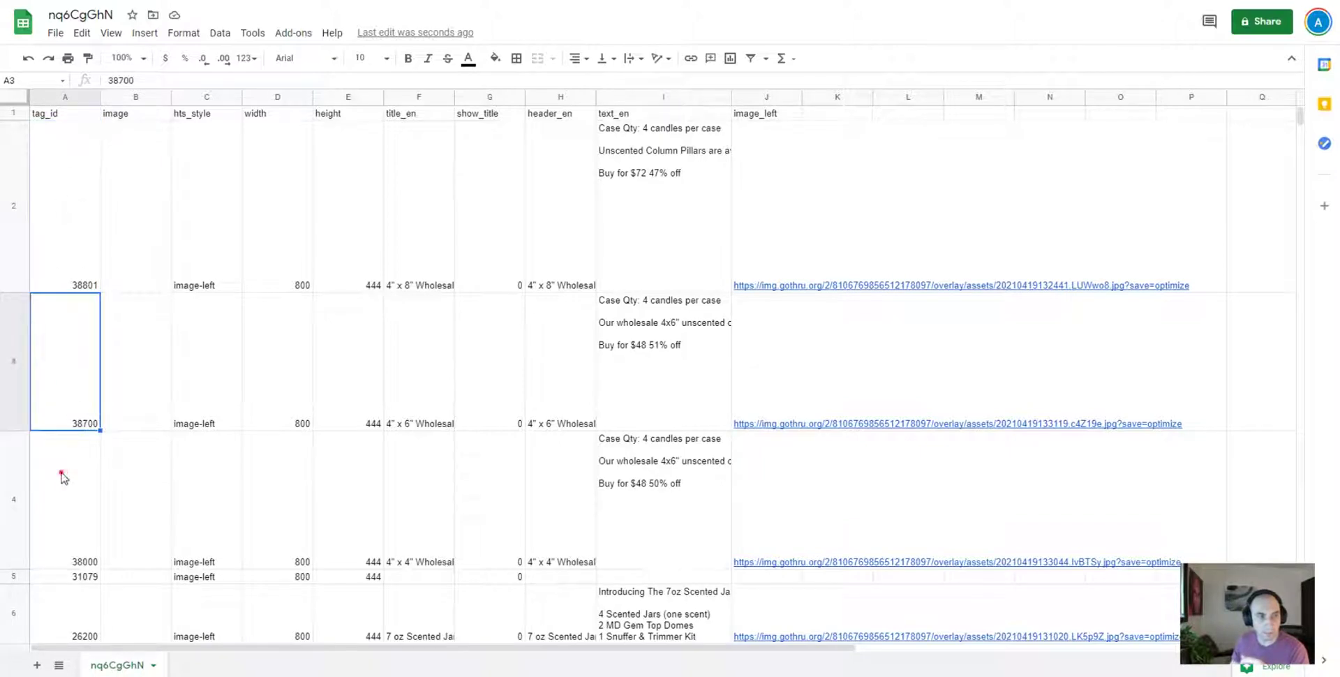
pyautogui.click(59, 470)
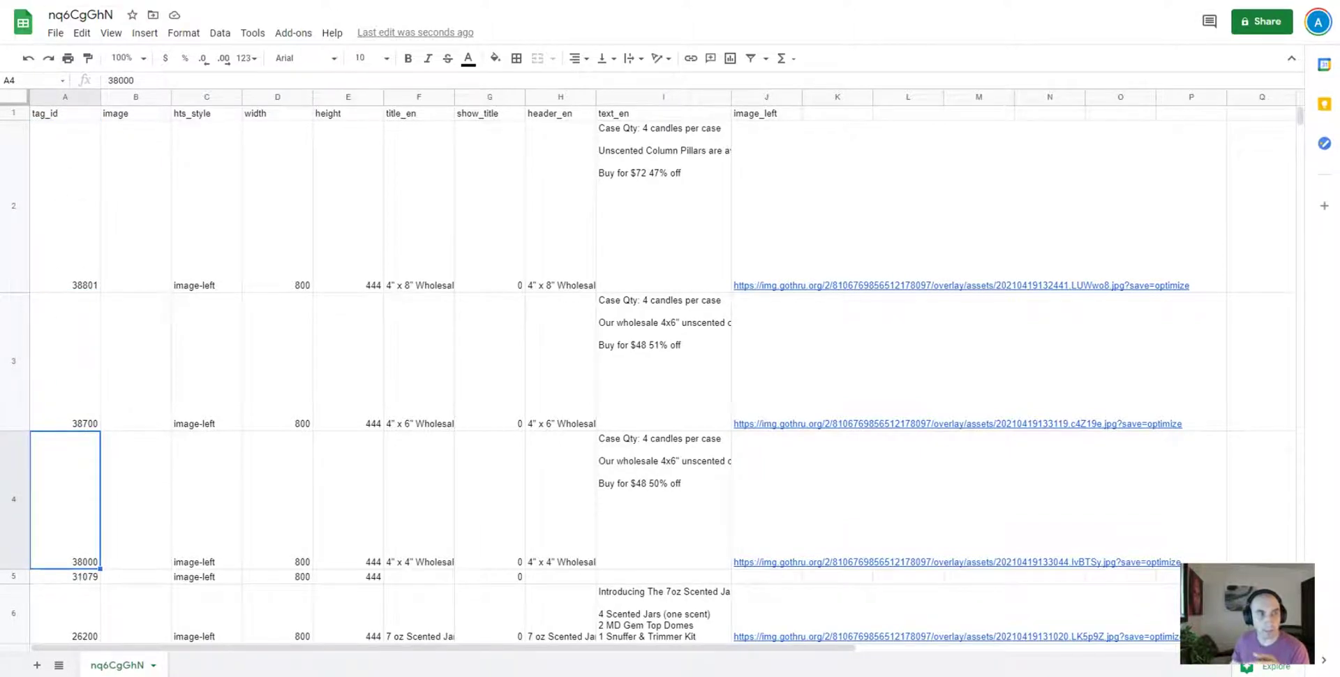
pyautogui.hotkey('ctrl', 'Tab')
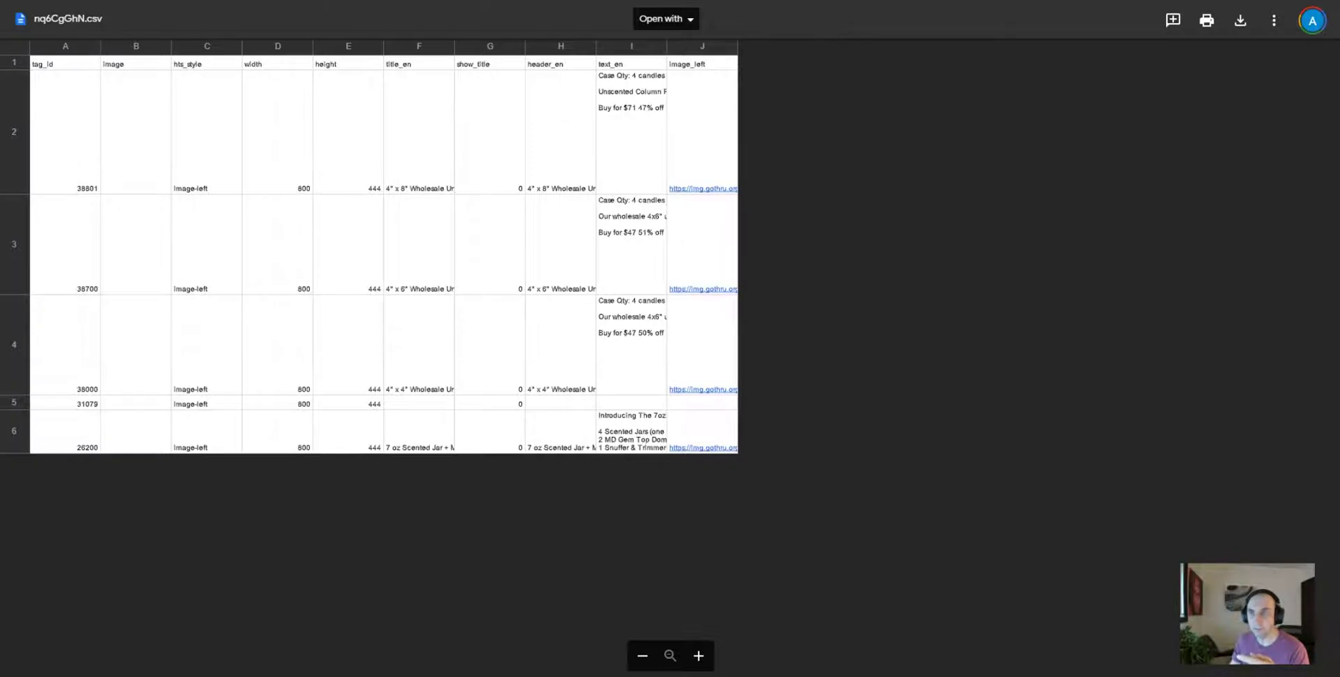
# In the tour editor, inspect the 4" x 8", 4" x 6", 4" x 4" hotspots and the empty #6 hotspot 31079.
pyautogui.hotkey('ctrl', 'shift', 'Tab')
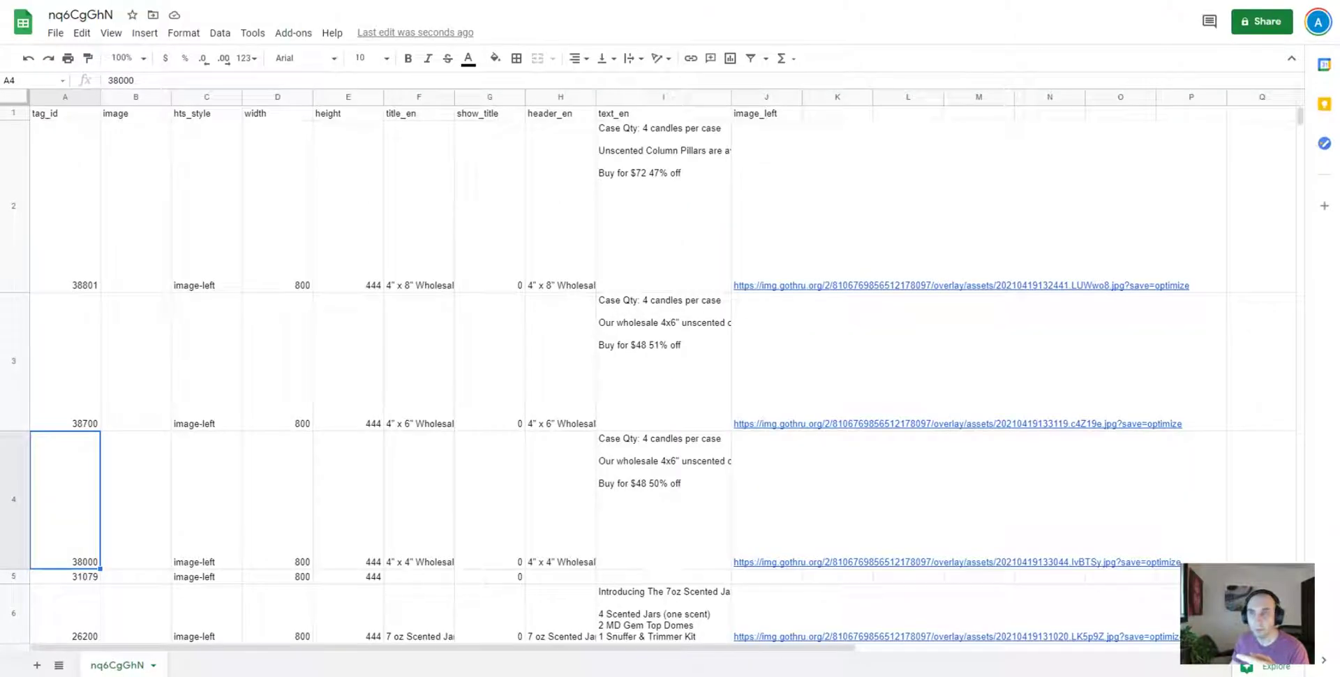
pyautogui.hotkey('ctrl', 'Tab')
pyautogui.hotkey('ctrl', 'Tab')
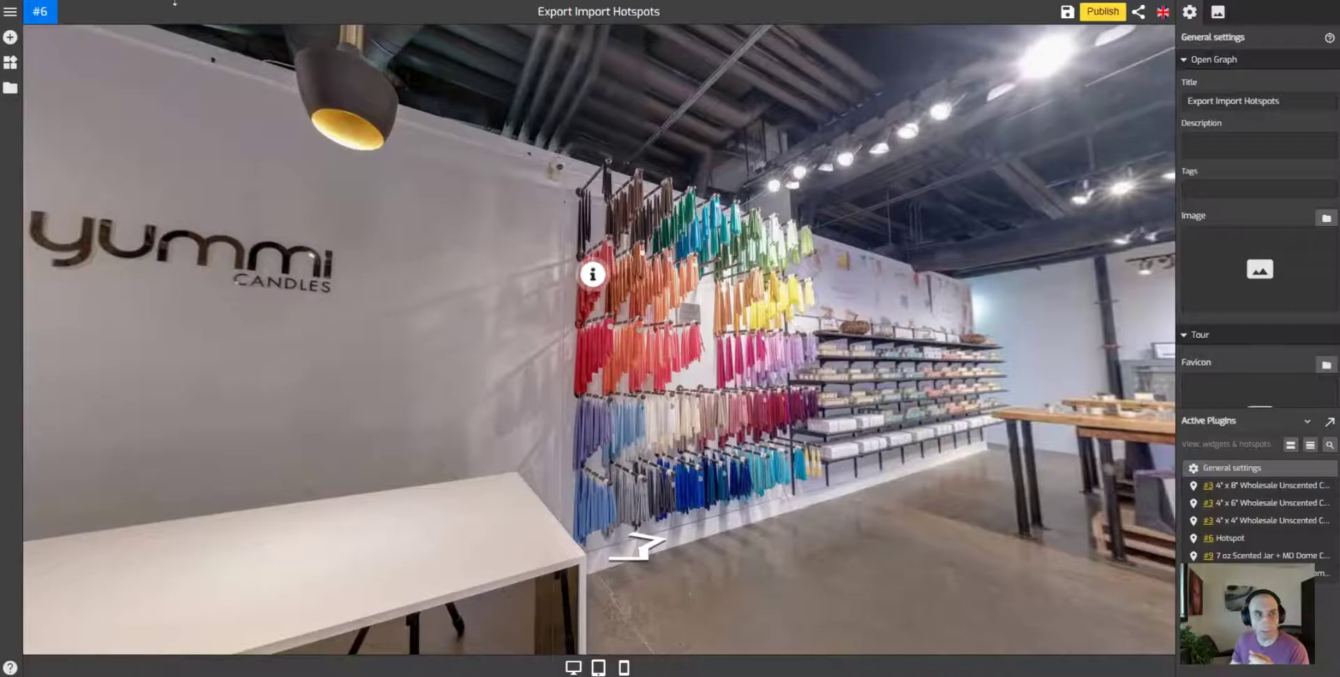
pyautogui.click(1242, 485)
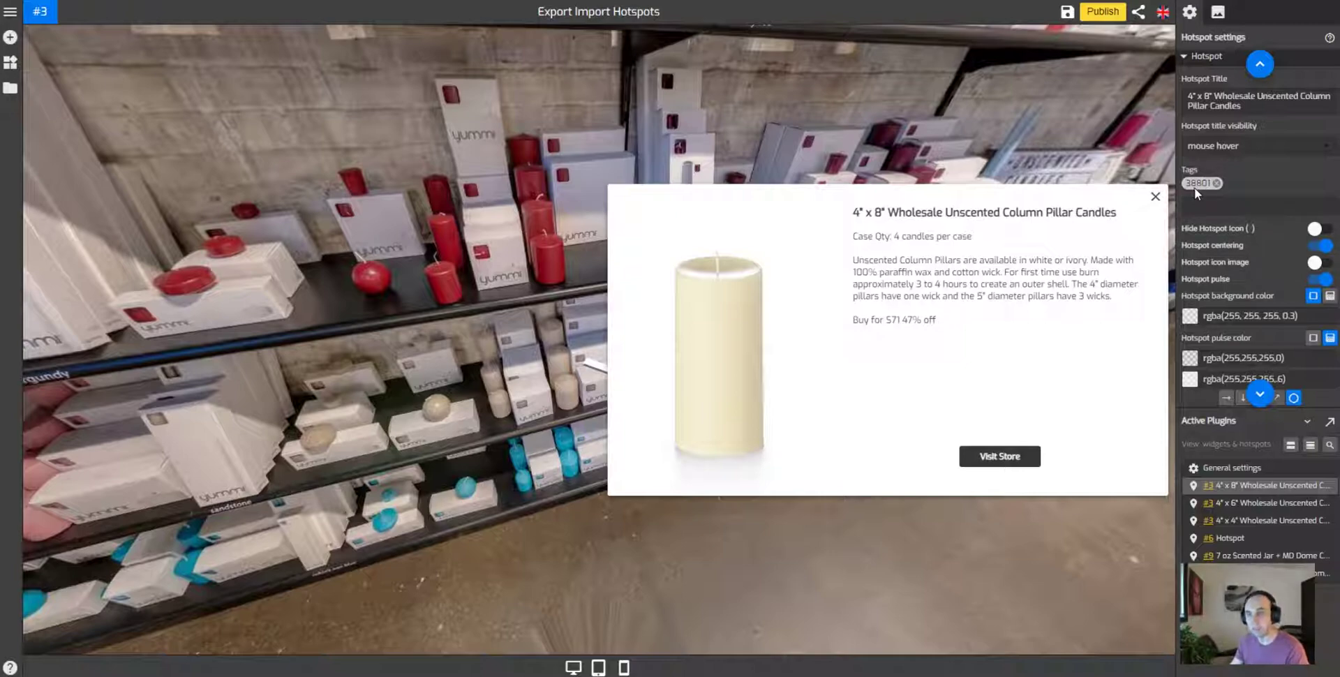
pyautogui.click(1266, 502)
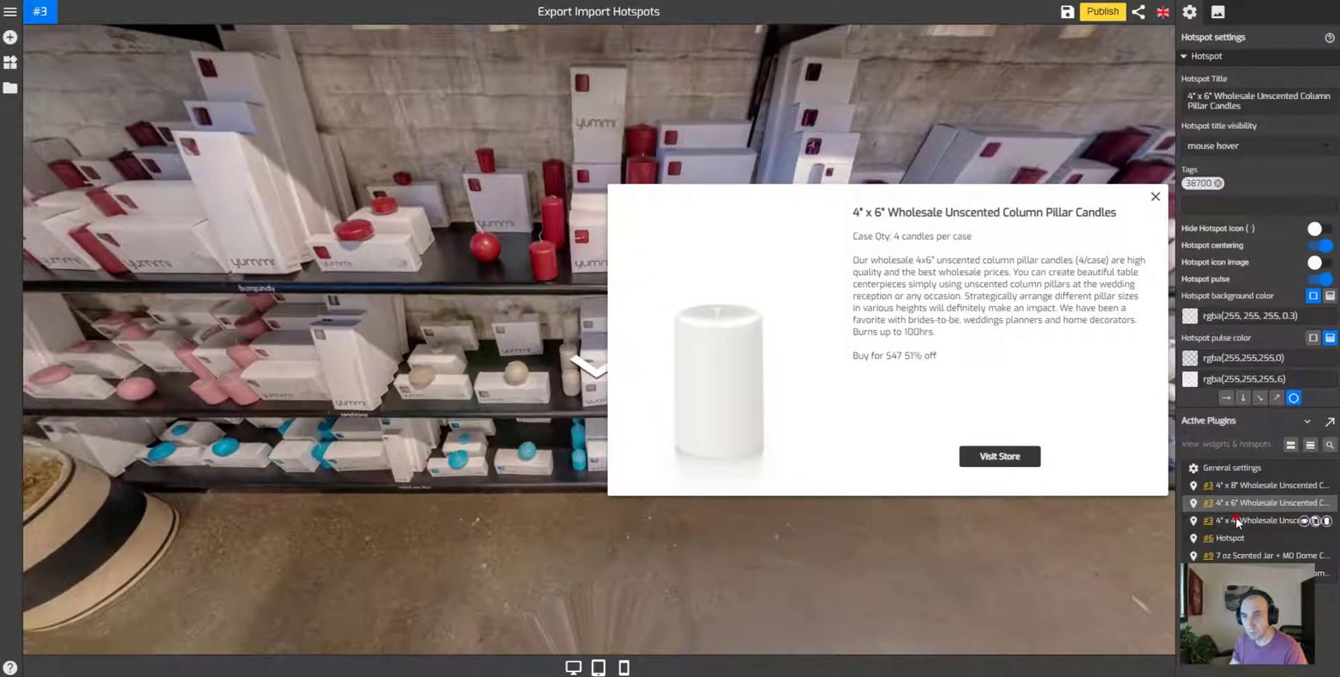
pyautogui.click(1235, 518)
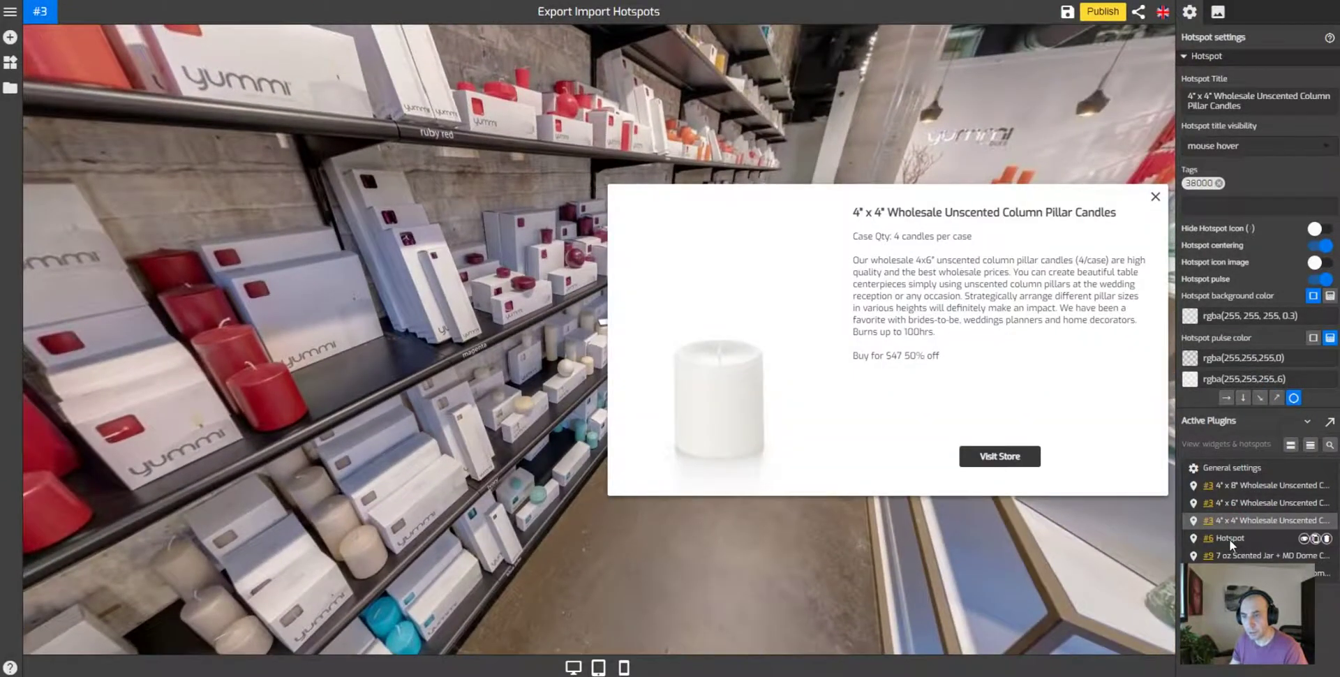
pyautogui.click(1229, 541)
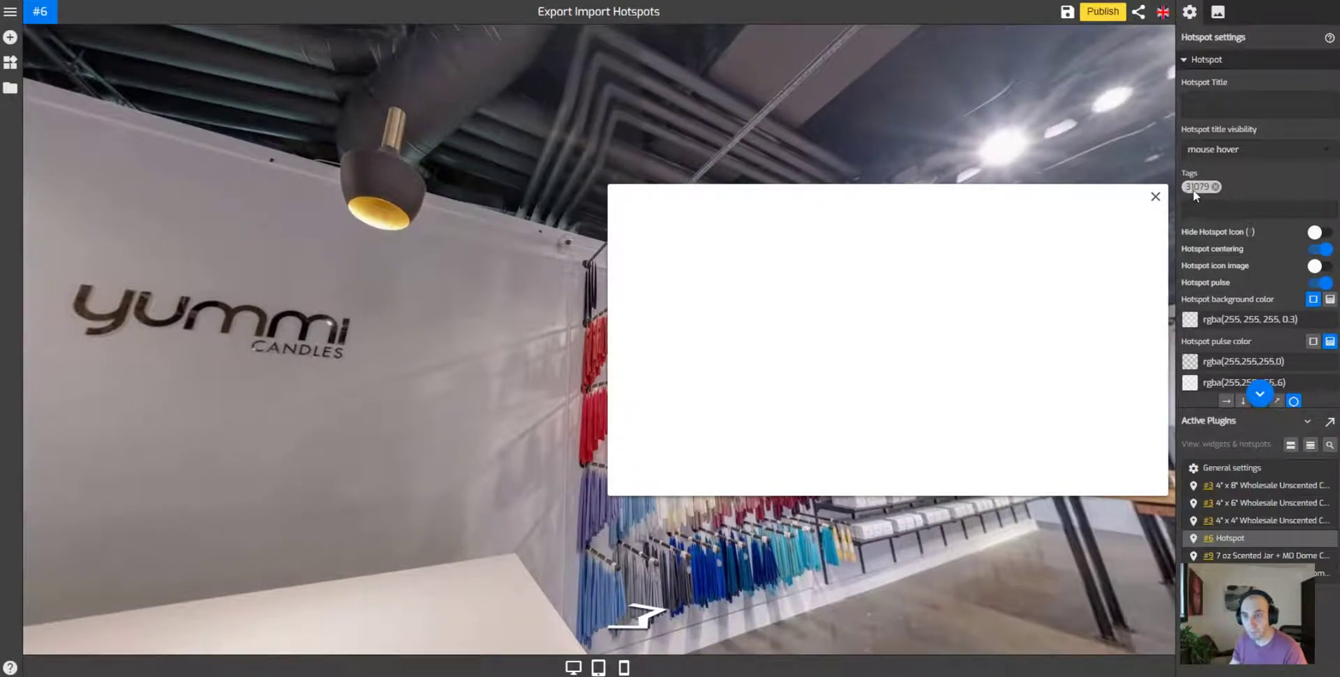
pyautogui.scroll(-1, 1249, 393)
pyautogui.scroll(-1, 1249, 393)
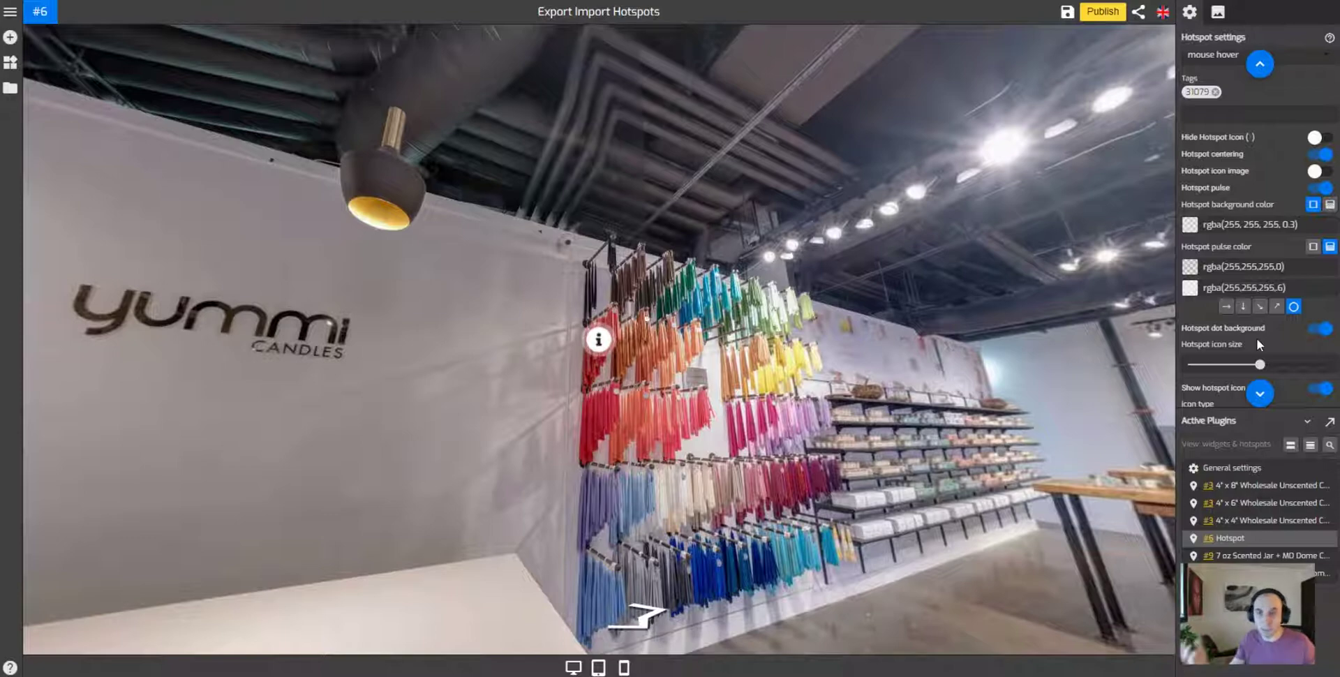
# Bring the Google Sheets window into view and maximise it.
pyautogui.moveTo(598, 339)
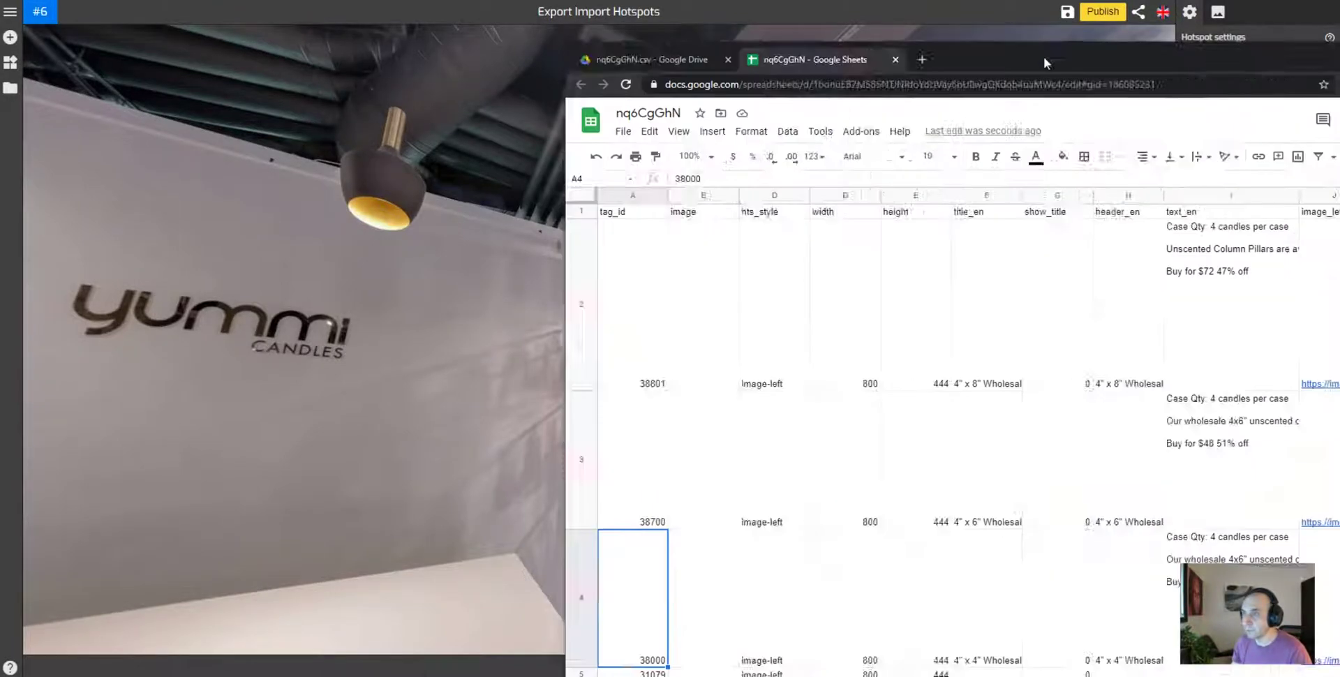
pyautogui.moveTo(1044, 57); pyautogui.dragTo(885, 39)
pyautogui.doubleClick(885, 40)
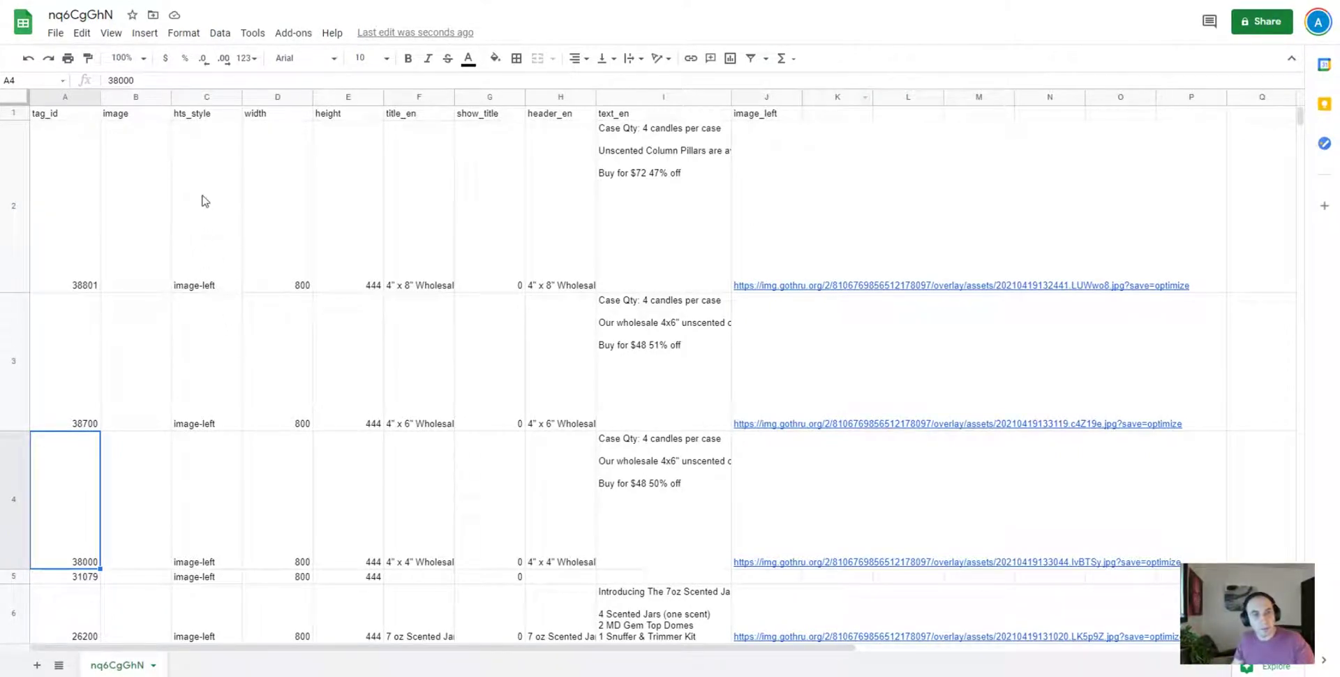
# Inspect row 2's hts_style, width, height 444, title_en, show_title and header_en values.
pyautogui.click(204, 219)
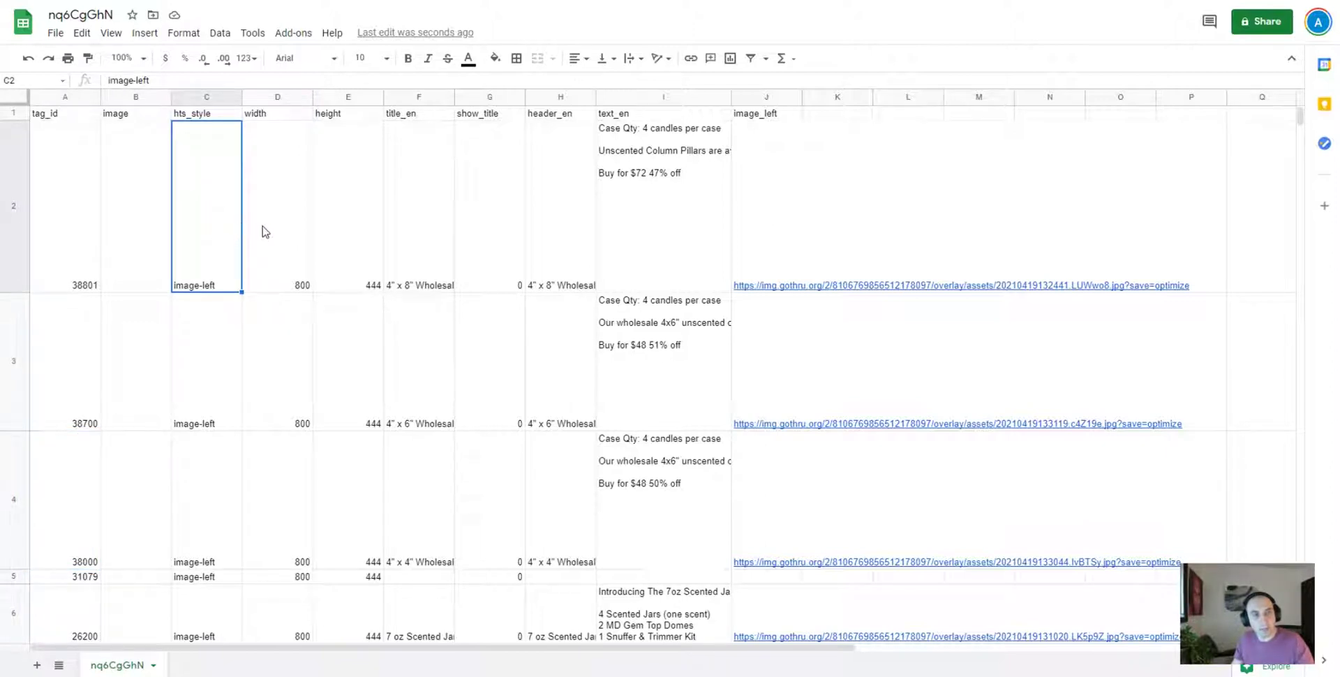
pyautogui.click(272, 263)
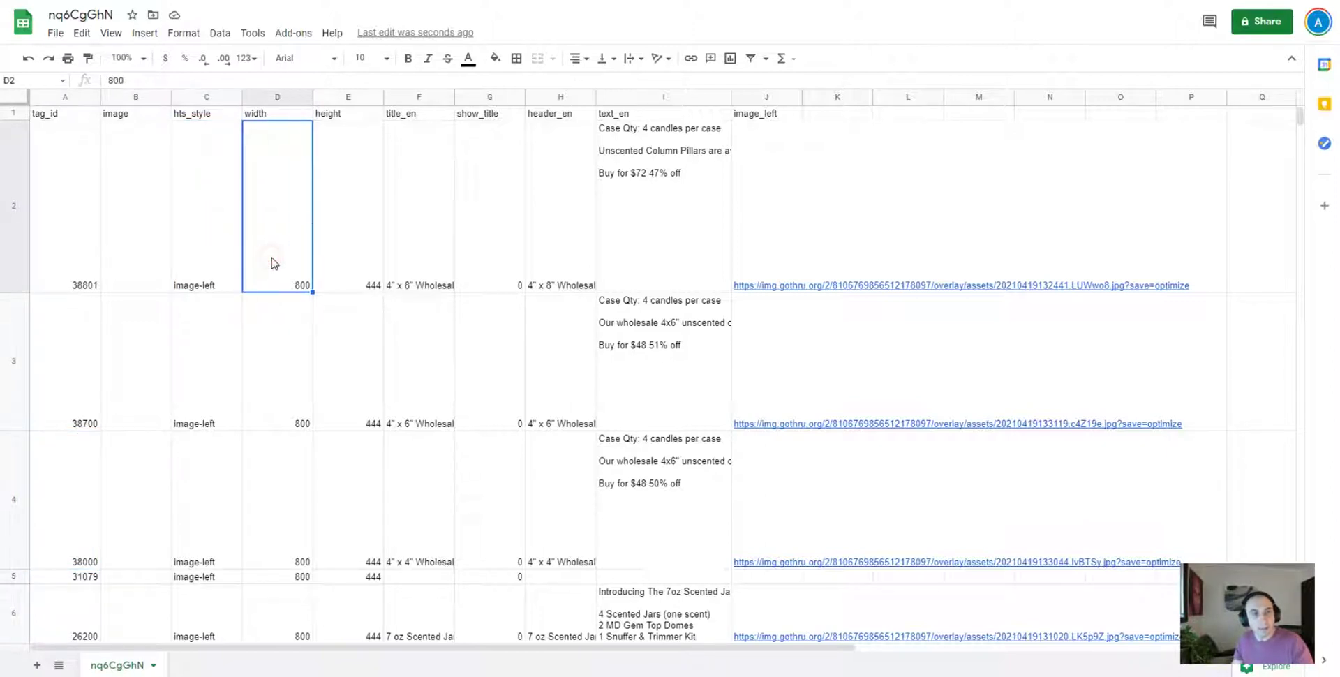
pyautogui.click(359, 267)
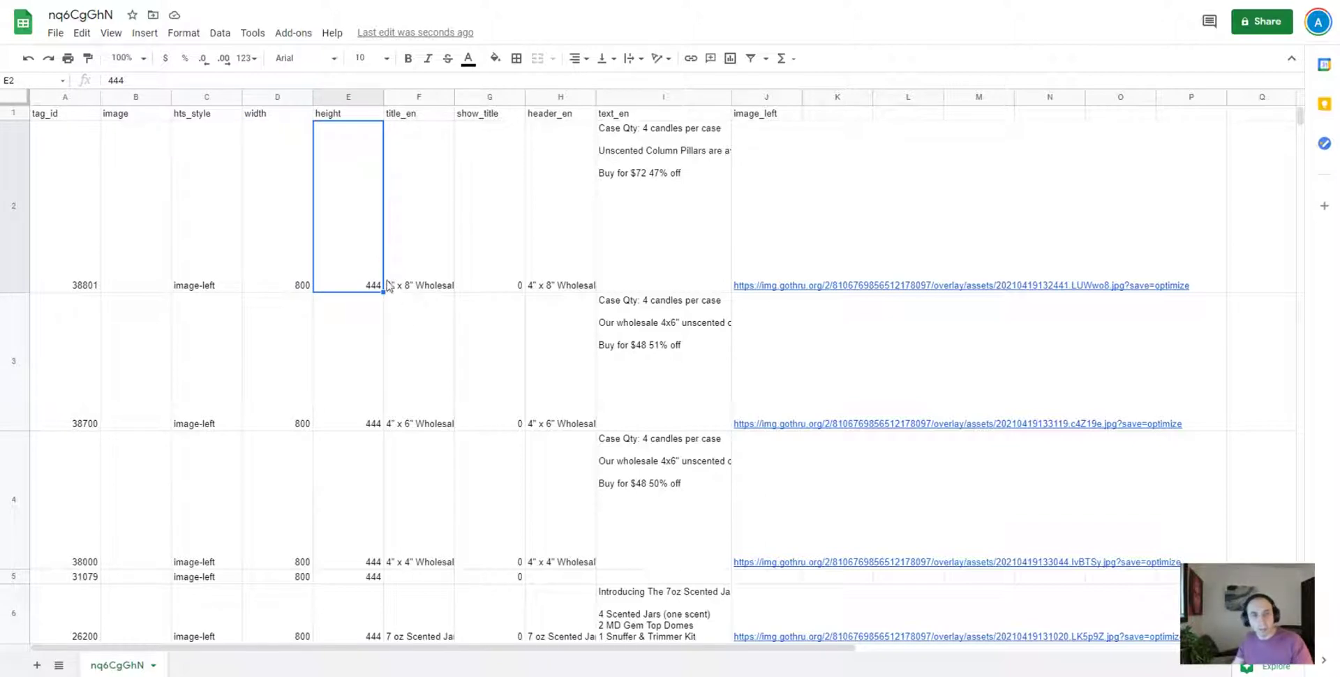
pyautogui.click(404, 269)
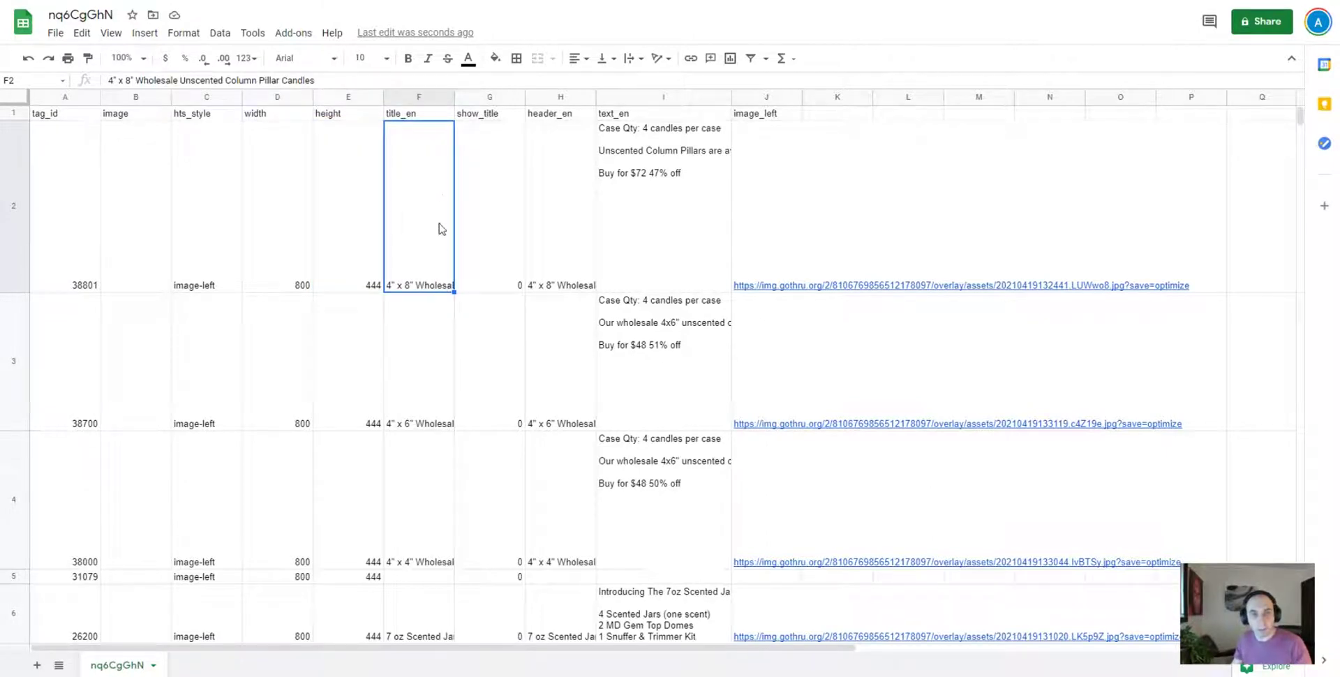
pyautogui.click(516, 258)
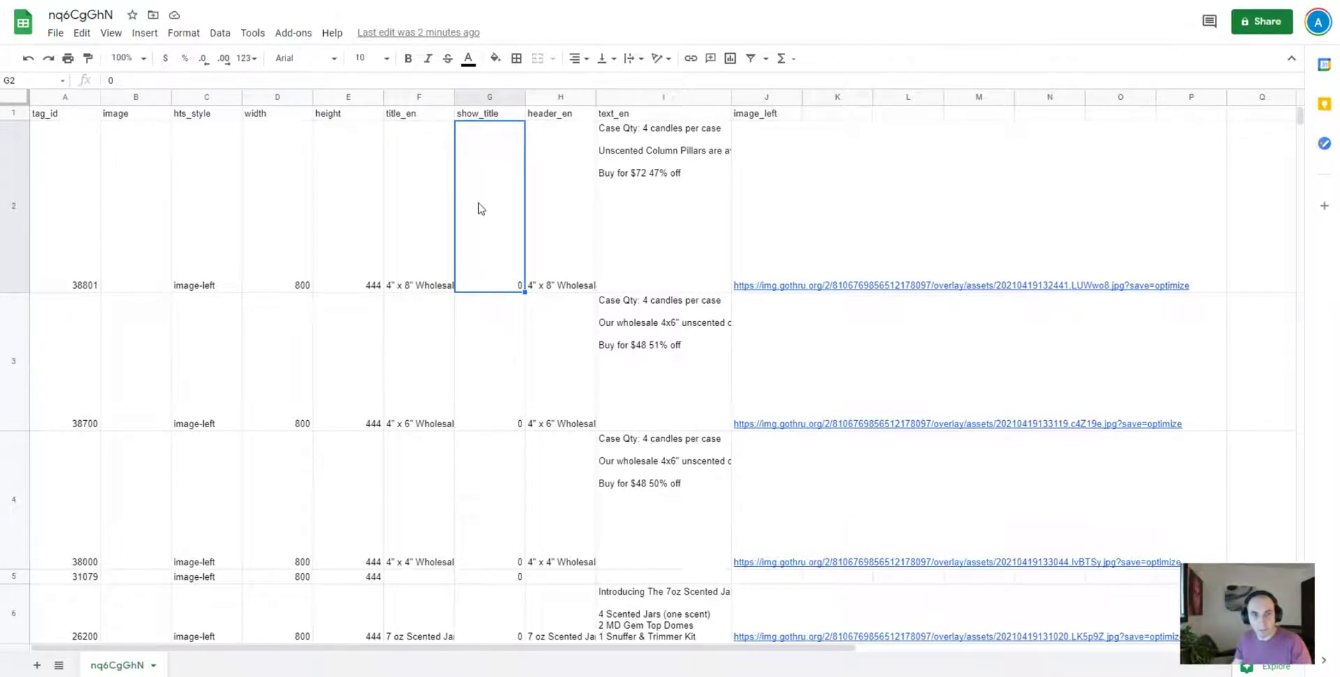
pyautogui.click(566, 251)
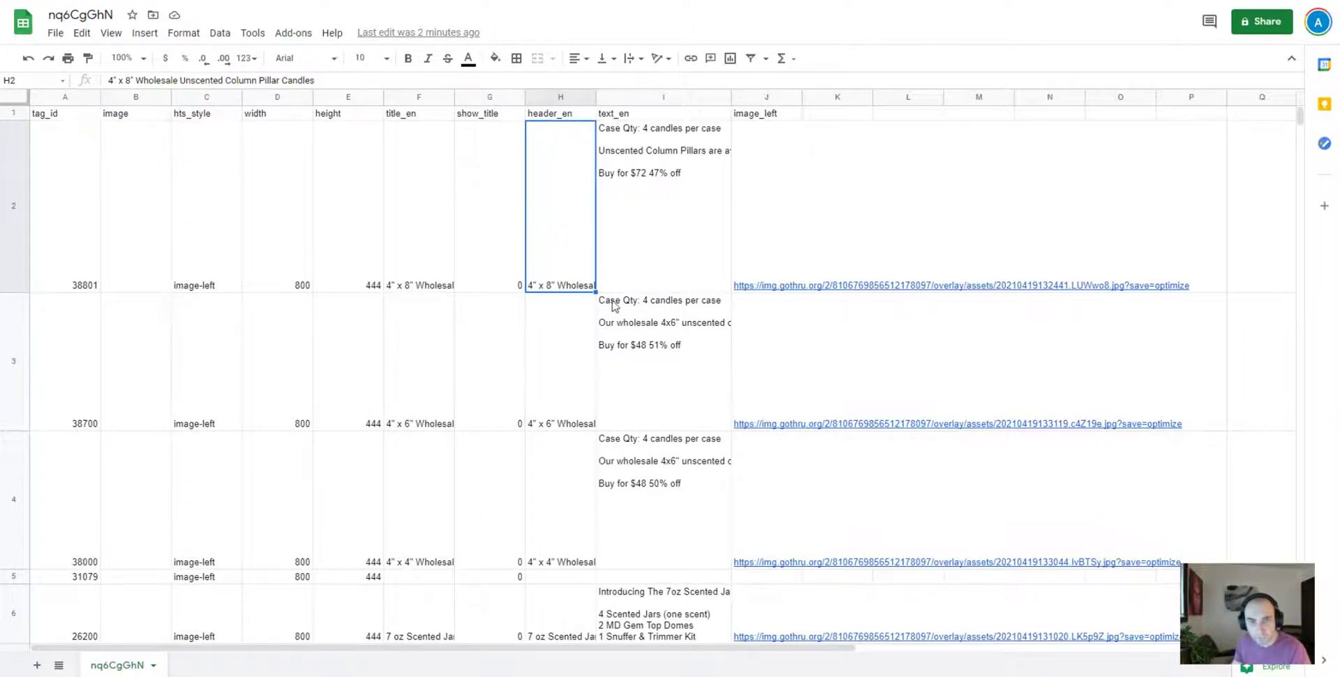
# Paste the 10" Wholesale Advent Taper Candles title into F5 and H5 of row 5 (tag 31079).
pyautogui.scroll(-3, 613, 286)
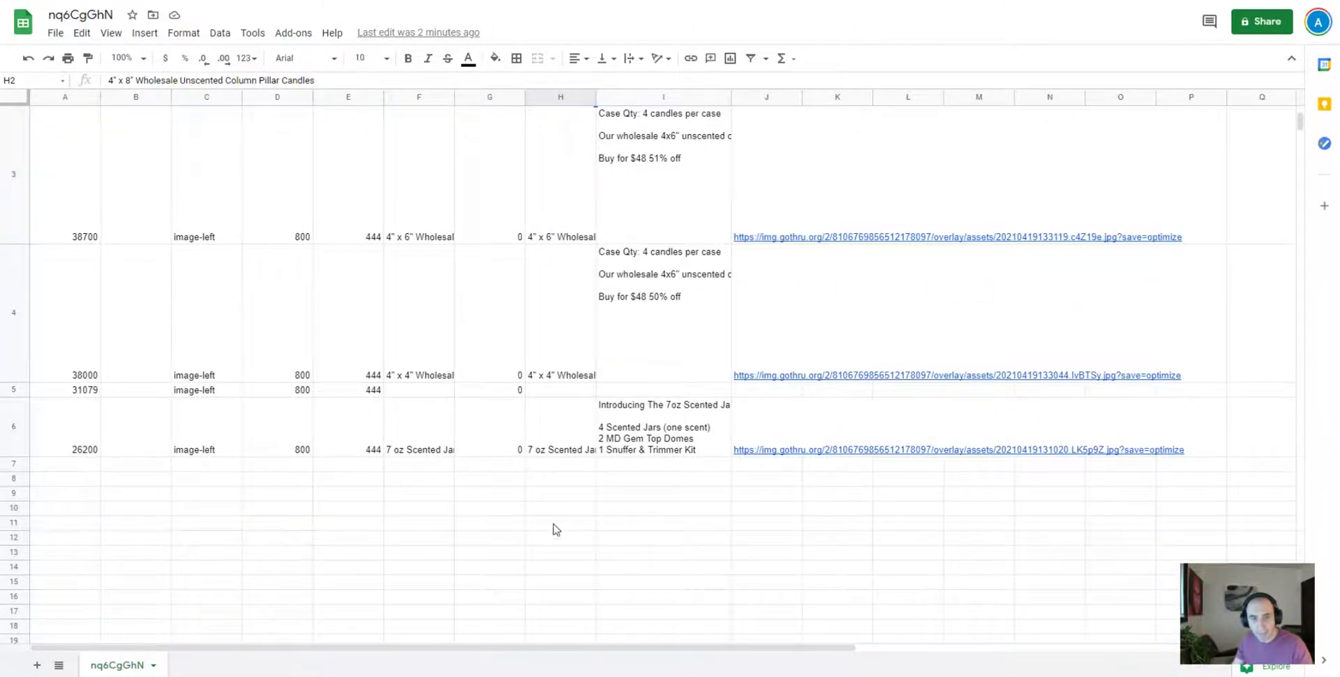
pyautogui.click(208, 391)
pyautogui.click(93, 393)
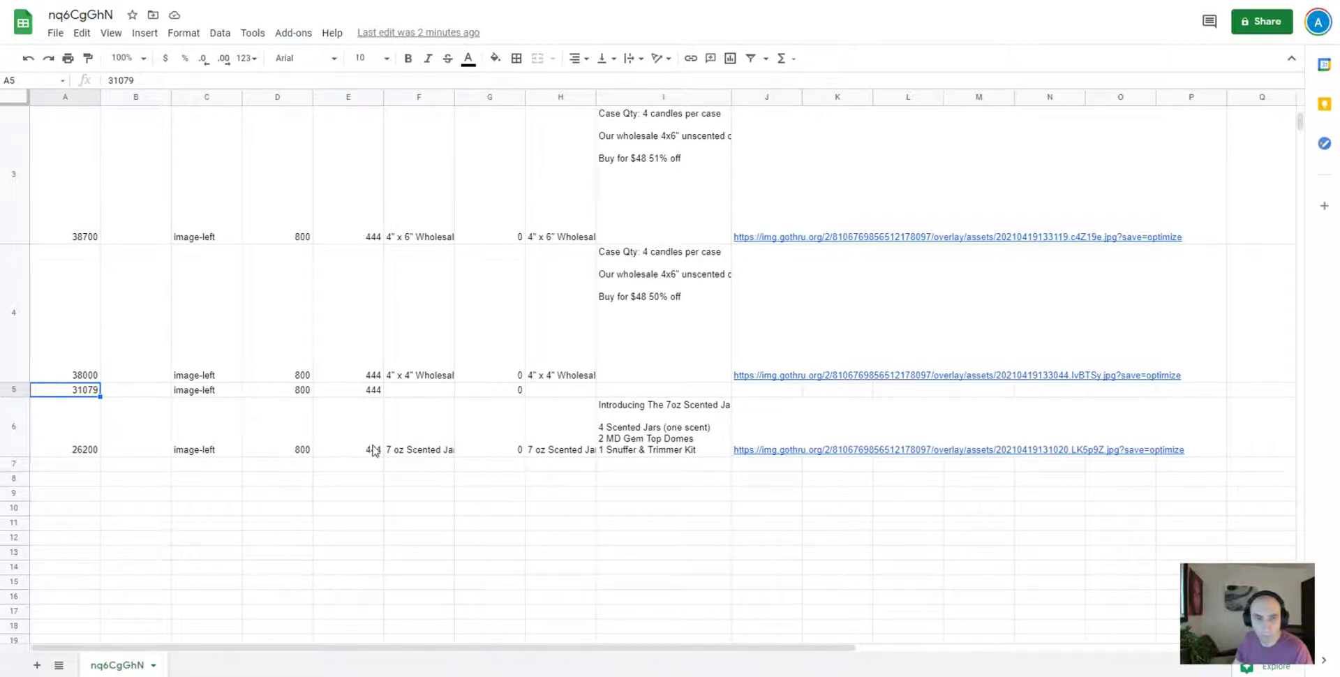
pyautogui.click(399, 393)
pyautogui.doubleClick(399, 393)
pyautogui.write('10" Wholesale Accent Taper Candles')
pyautogui.press('Return')
pyautogui.doubleClick(543, 393)
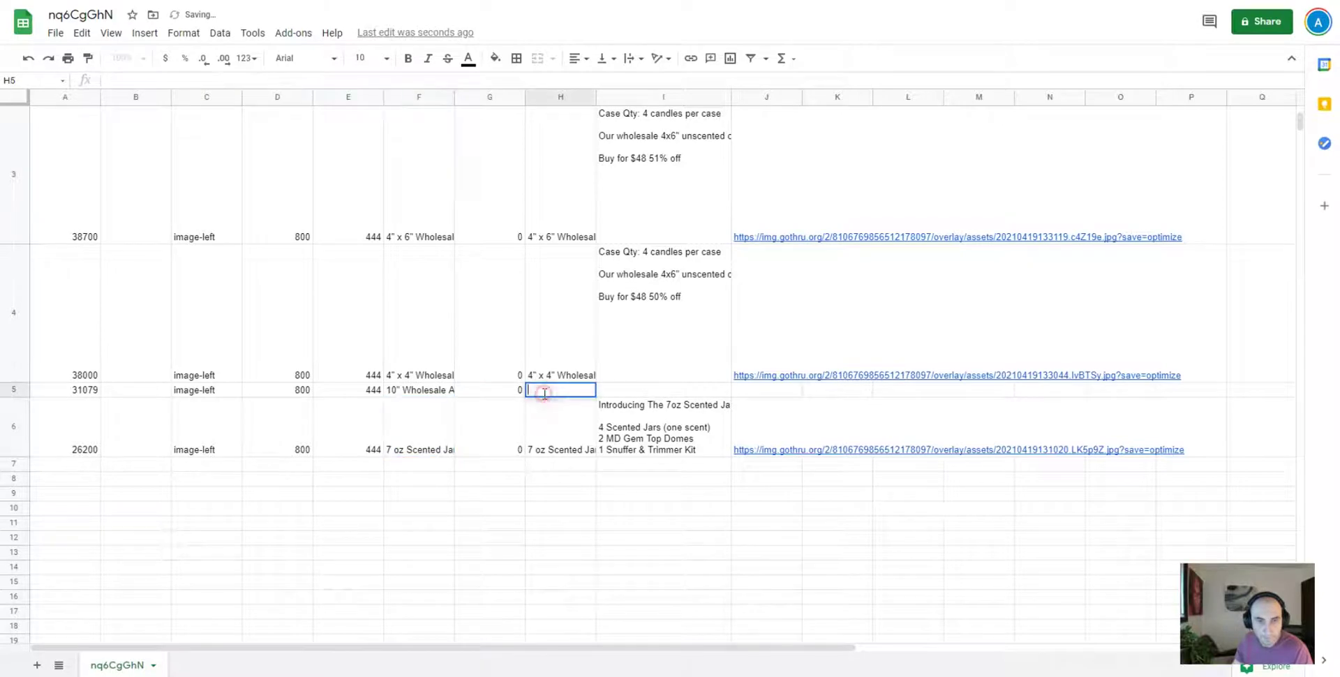
pyautogui.write('10" Wholesale Advent Taper Candles')
pyautogui.click(520, 413)
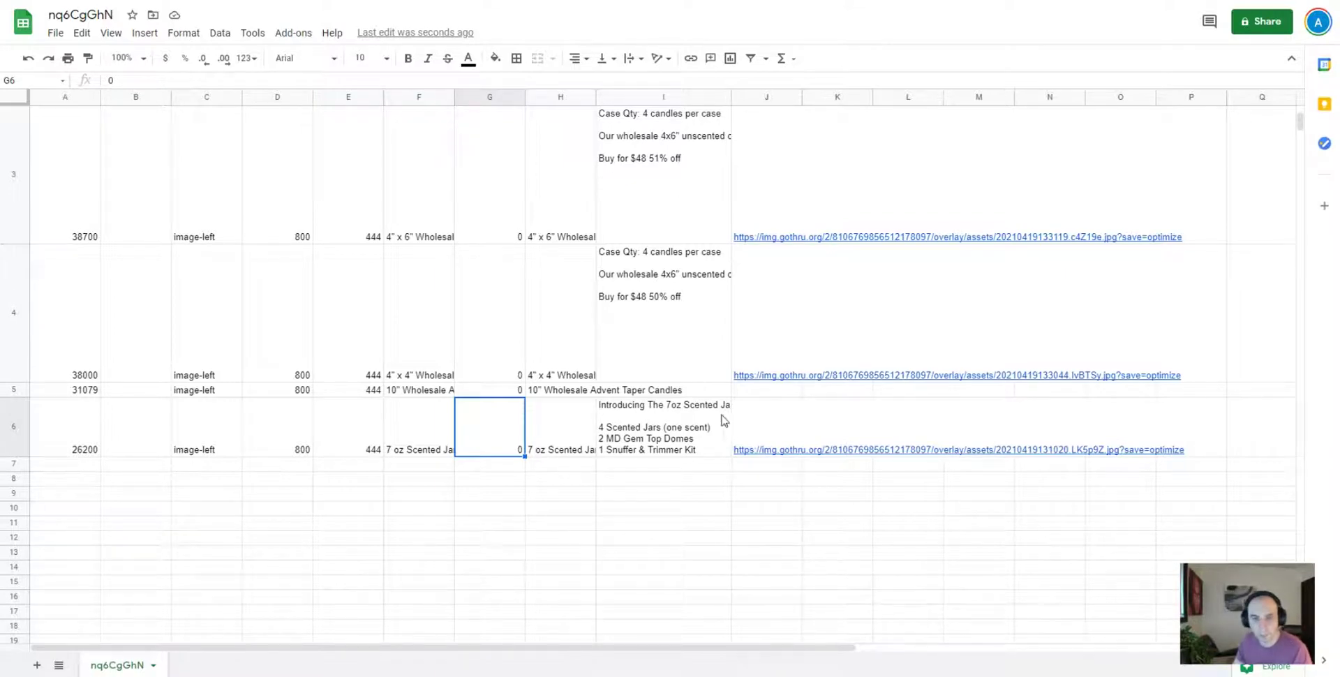
# Add the $70, 51%-off description to I5 and the Shopify image link to J5.
pyautogui.doubleClick(682, 391)
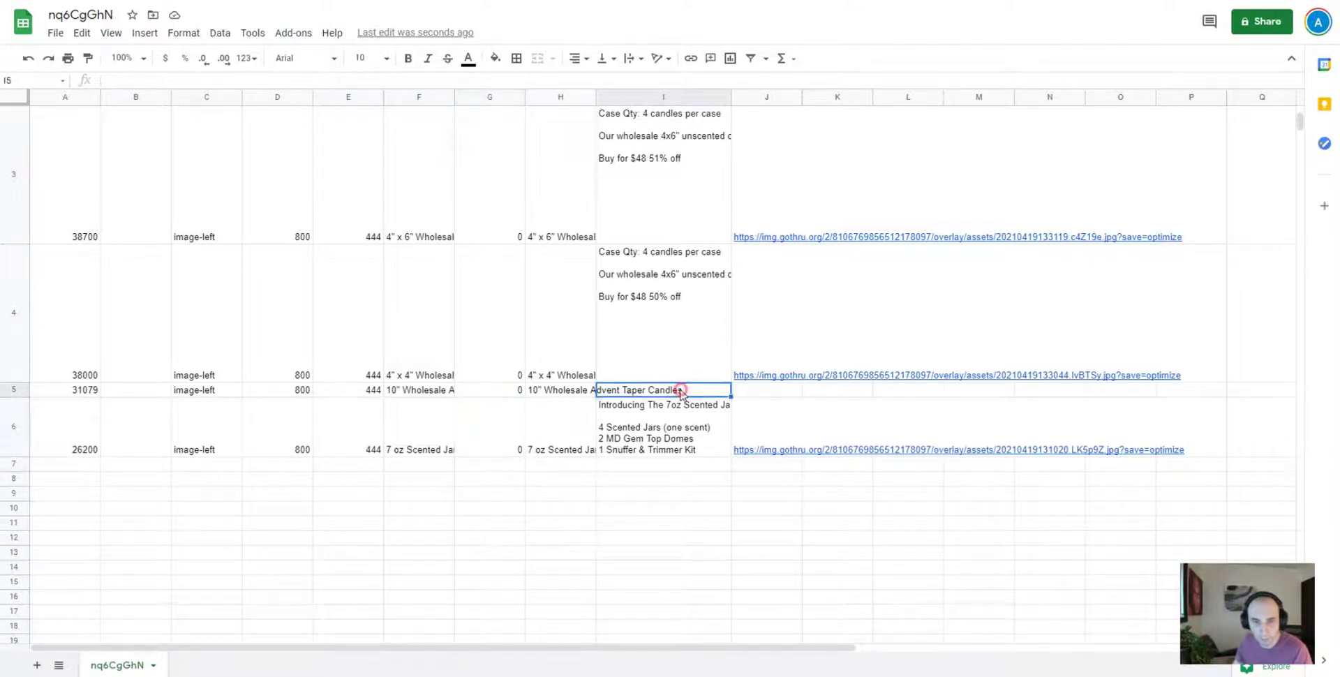
pyautogui.click(640, 493)
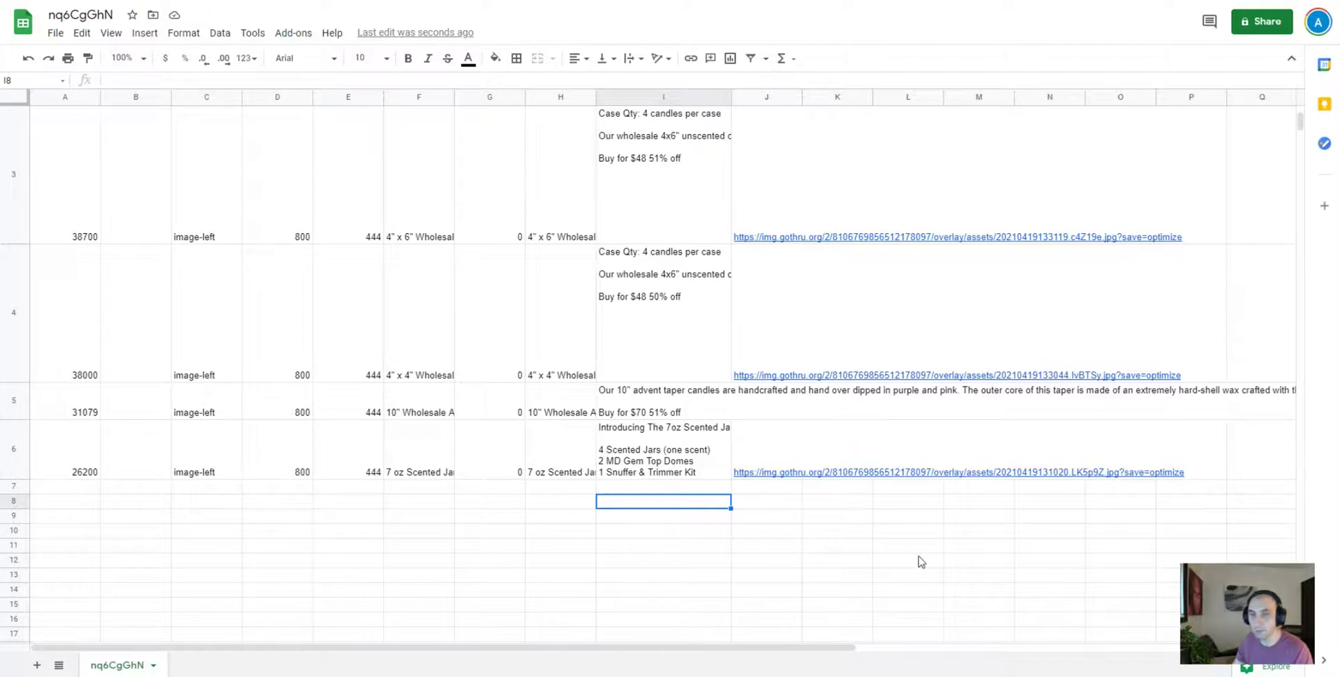
pyautogui.click(778, 411)
pyautogui.hotkey('ctrl', 'v')
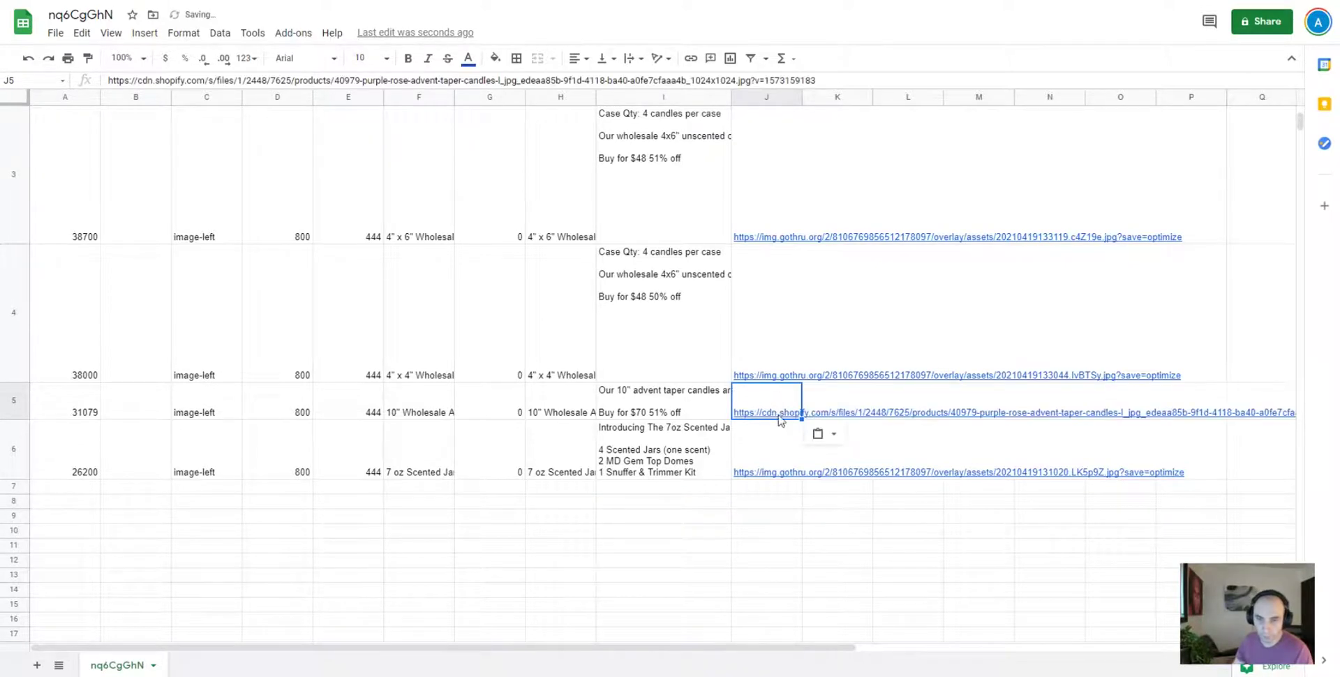
pyautogui.click(783, 462)
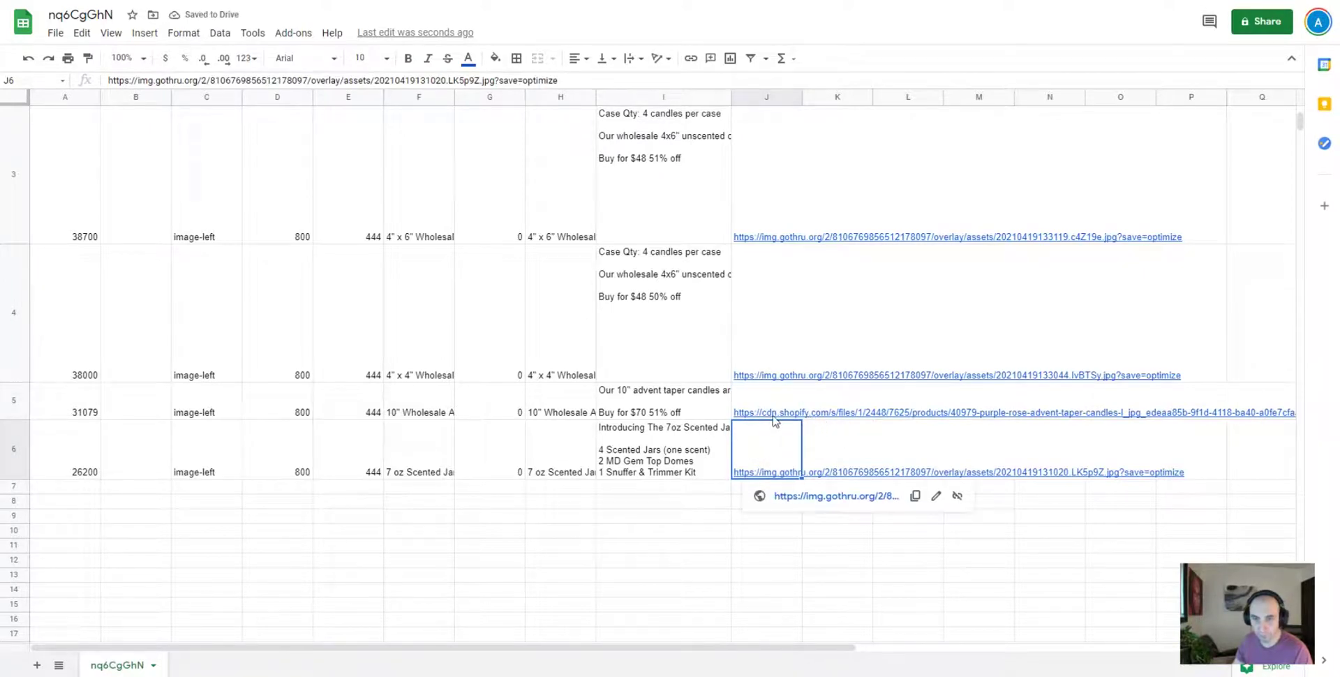
pyautogui.moveTo(808, 417)
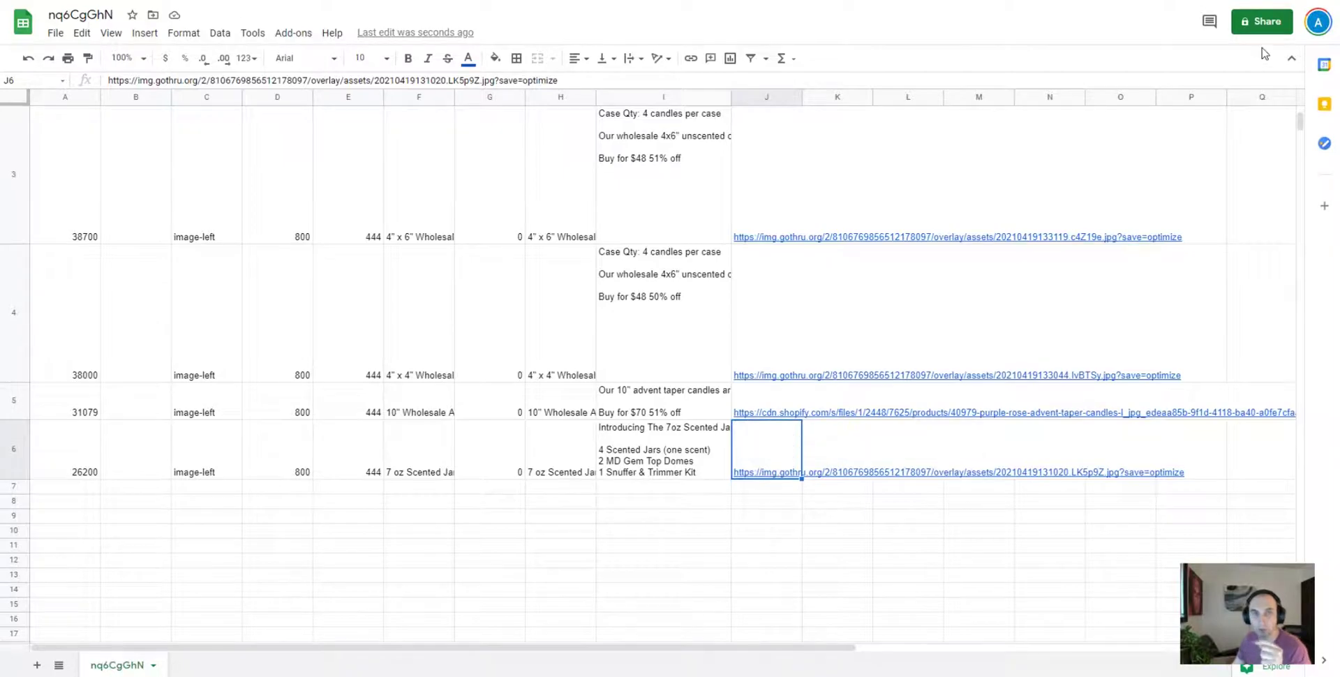
# Copy the nq6CgGhN sheet's share link from Share, then switch back to the GoThru tab.
pyautogui.click(1262, 21)
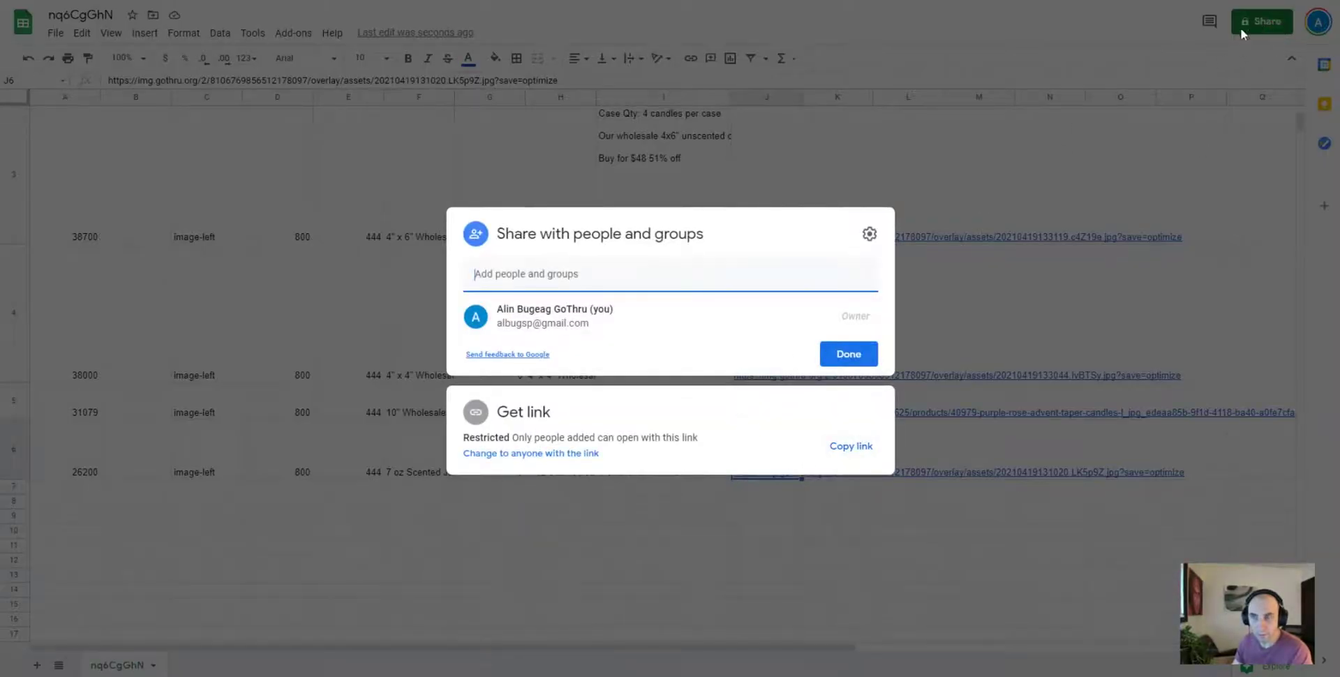
pyautogui.click(847, 447)
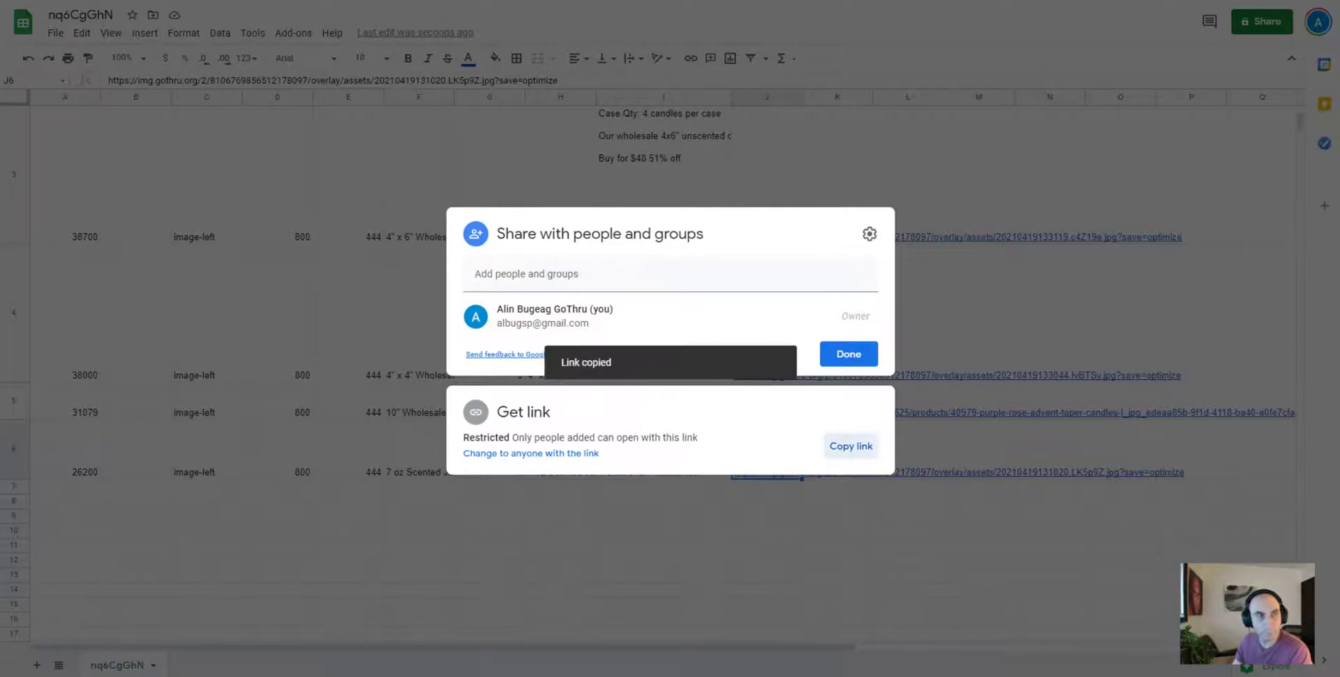
pyautogui.hotkey('ctrl', 'Tab')
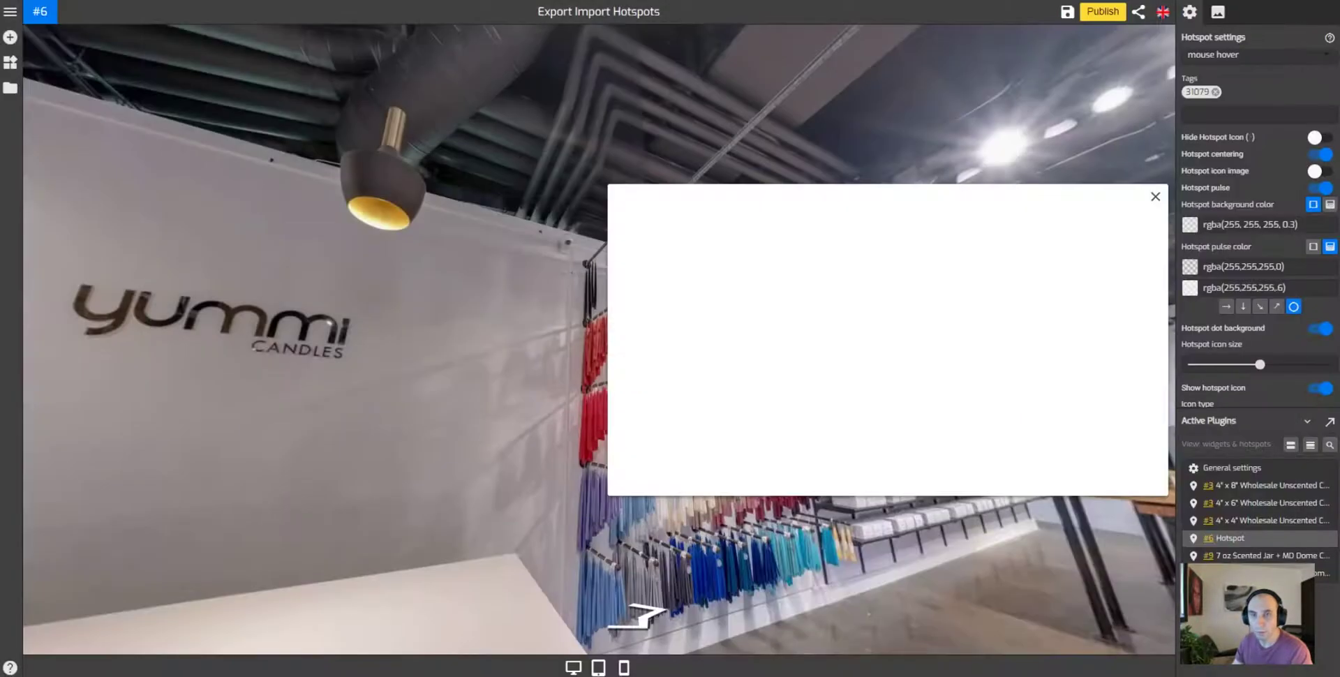
# Paste the copied sheet link into Import Hotspots' Google Drive File field and import it.
pyautogui.hotkey('ctrl', 'Tab')
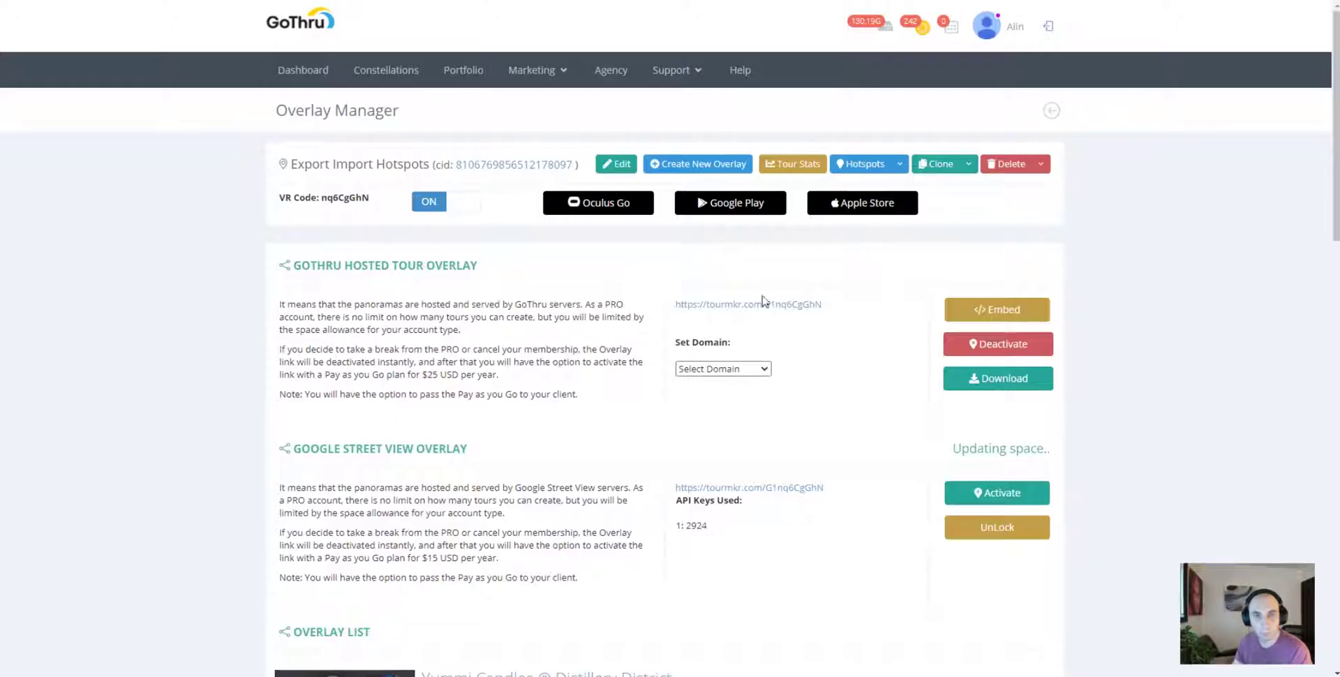
pyautogui.click(968, 165)
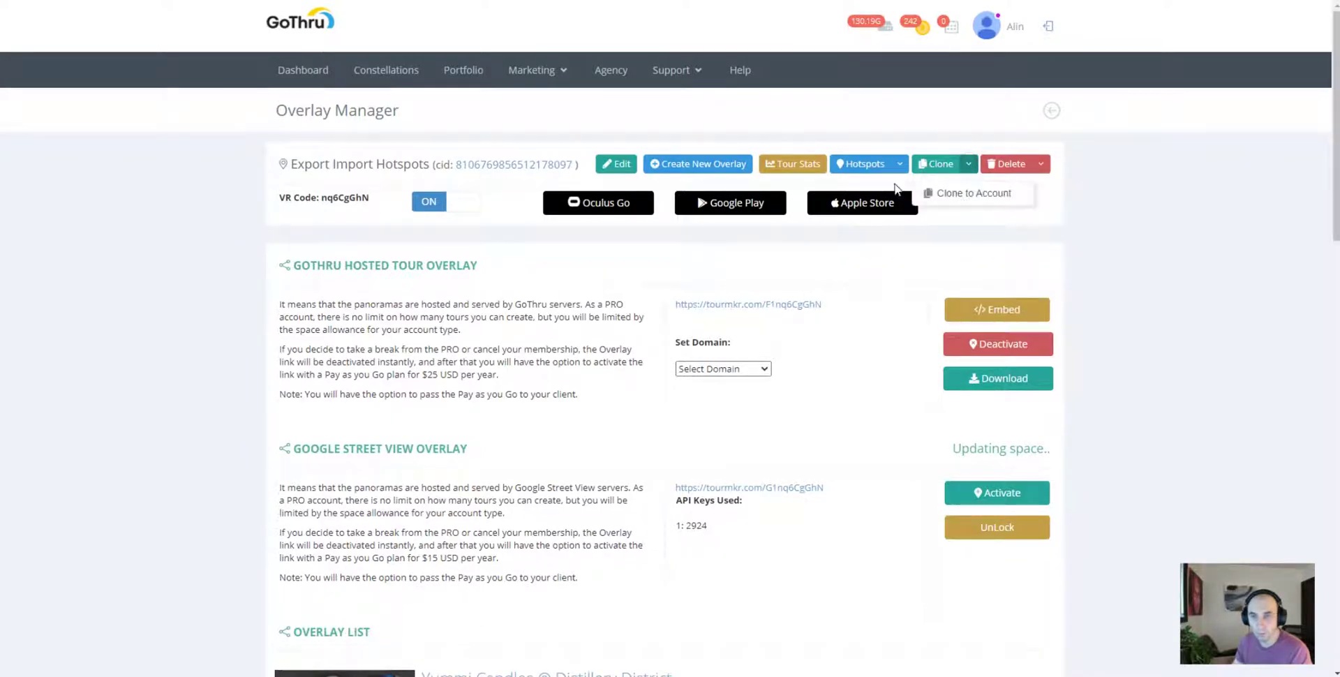
pyautogui.click(900, 164)
pyautogui.click(896, 217)
pyautogui.click(596, 184)
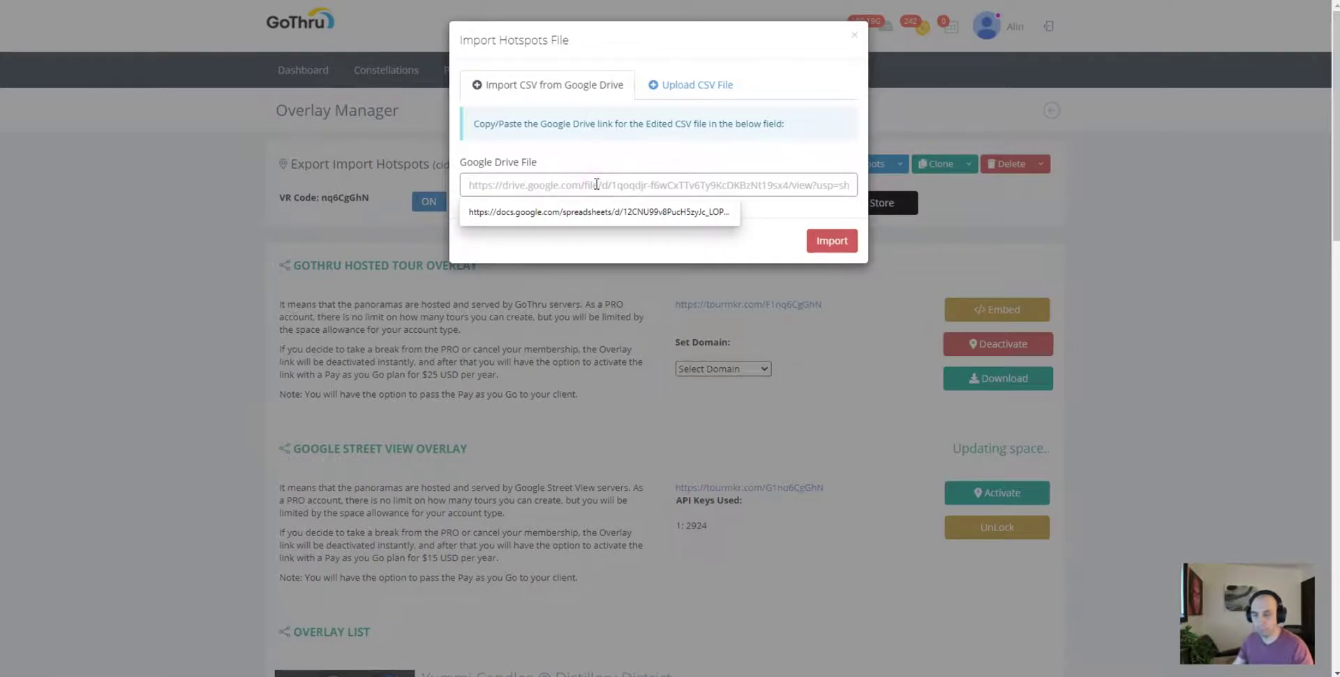
pyautogui.hotkey('ctrl', 'v')
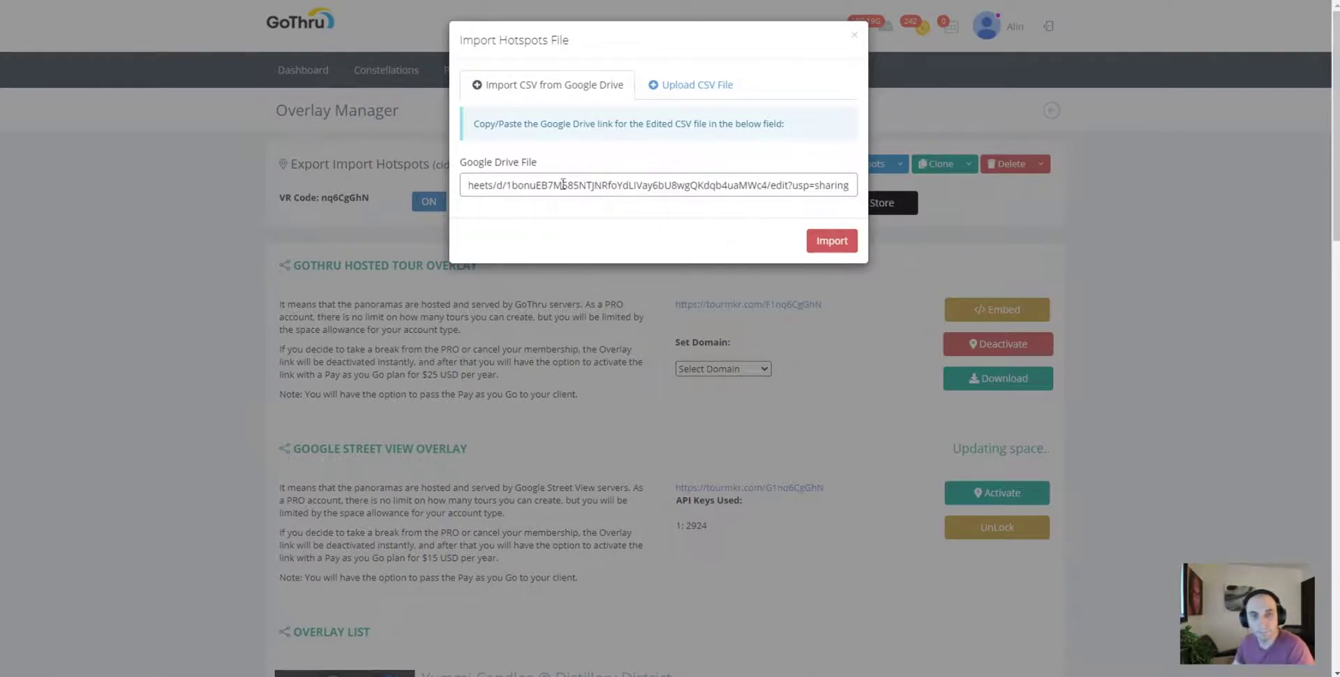
pyautogui.click(828, 243)
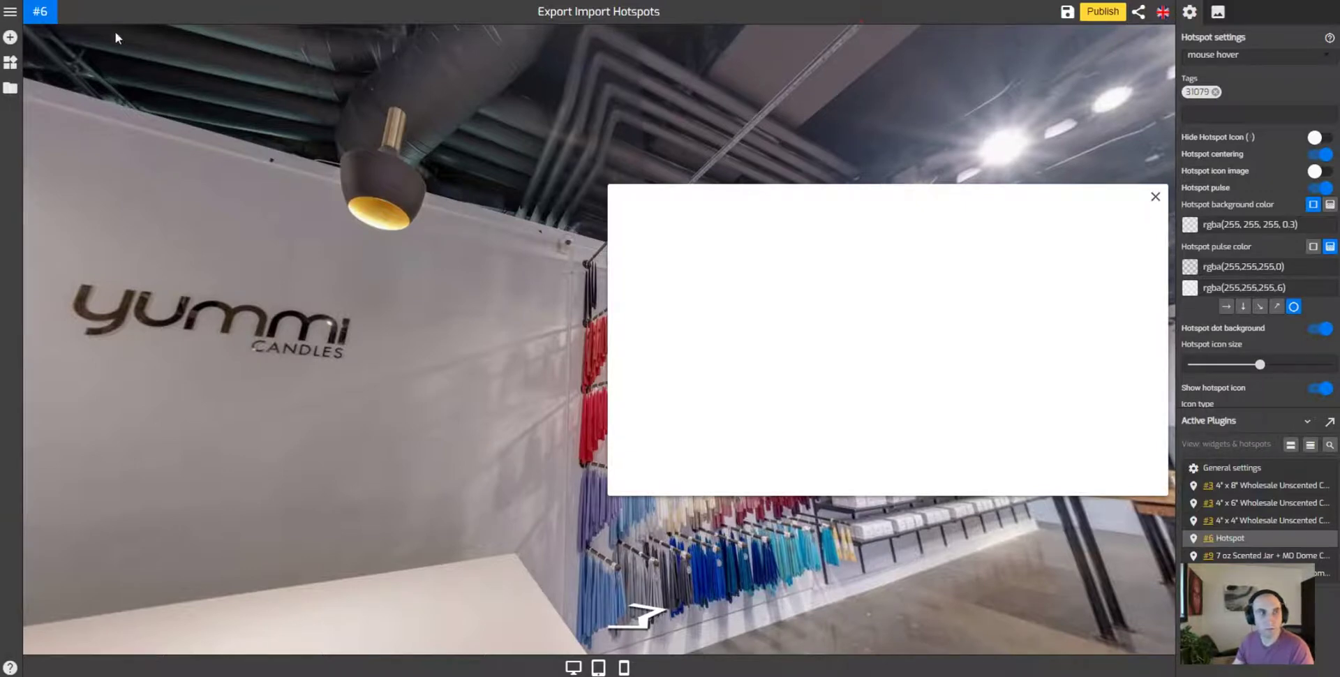
# Reload the editor and check the Scented Jar, advent taper, and 4" x 8", 6", 4" pillar candle popups.
pyautogui.press('F5')
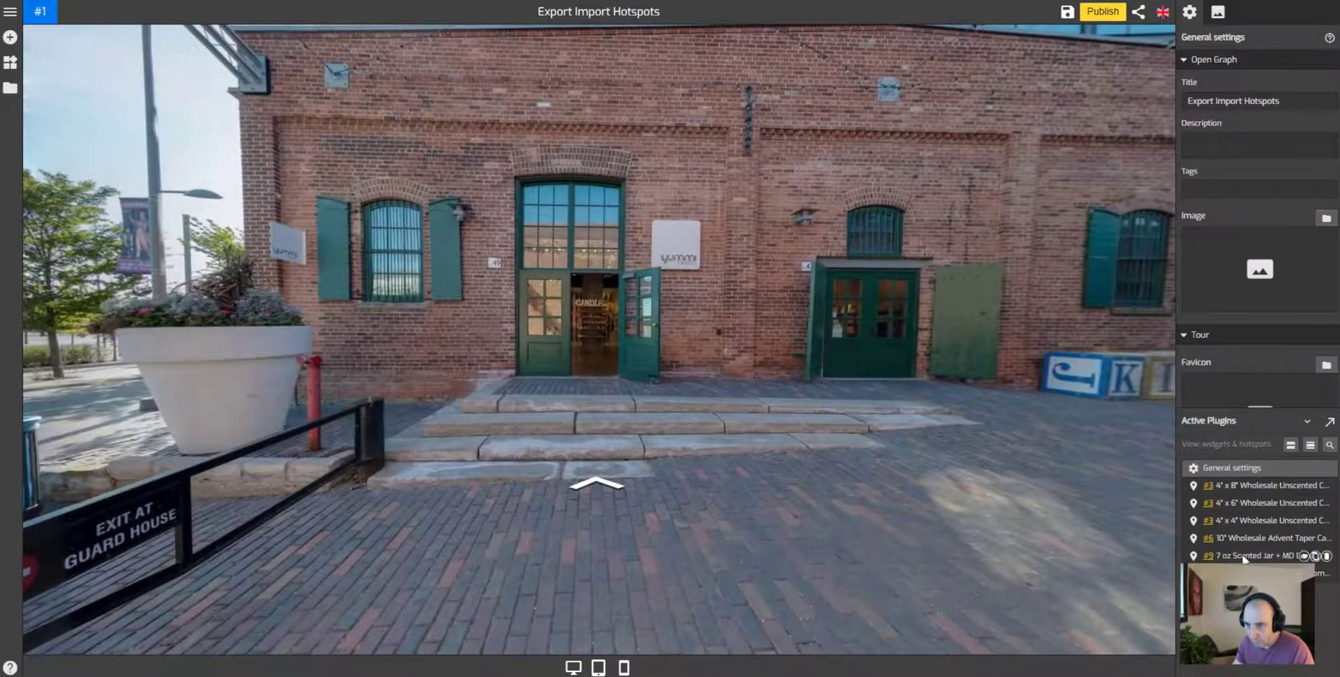
pyautogui.click(1242, 556)
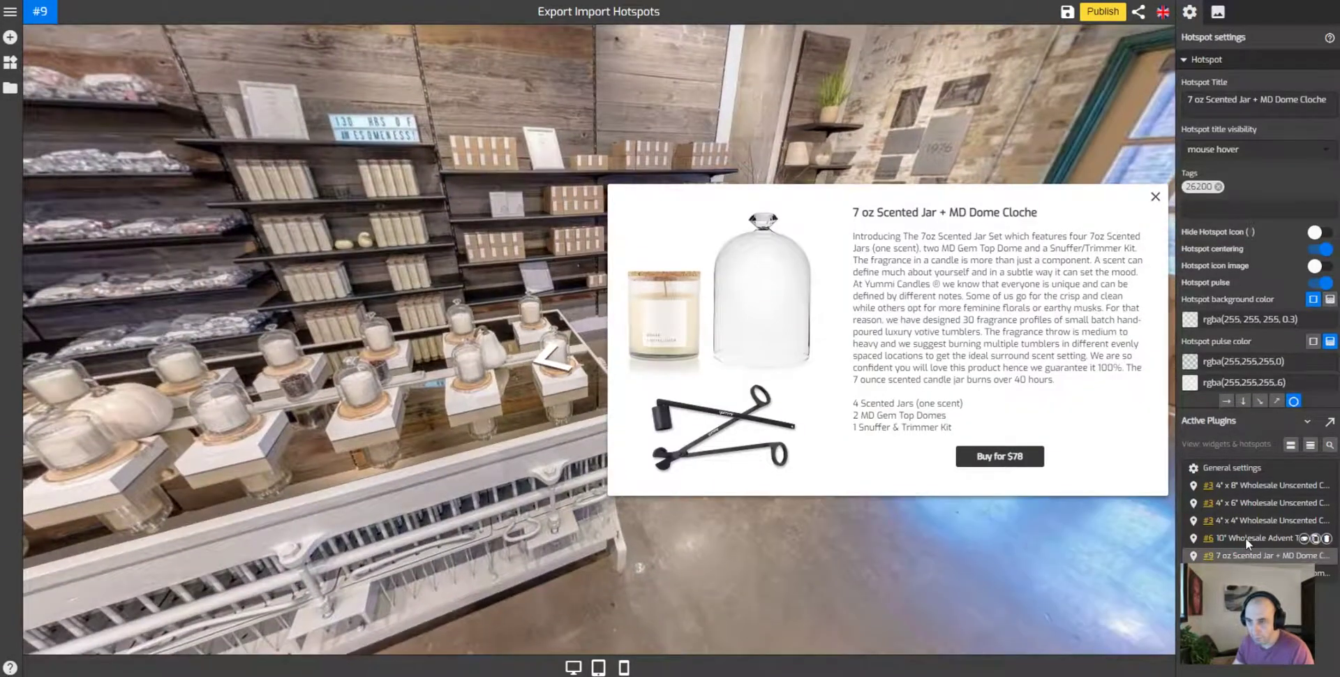
pyautogui.click(1244, 538)
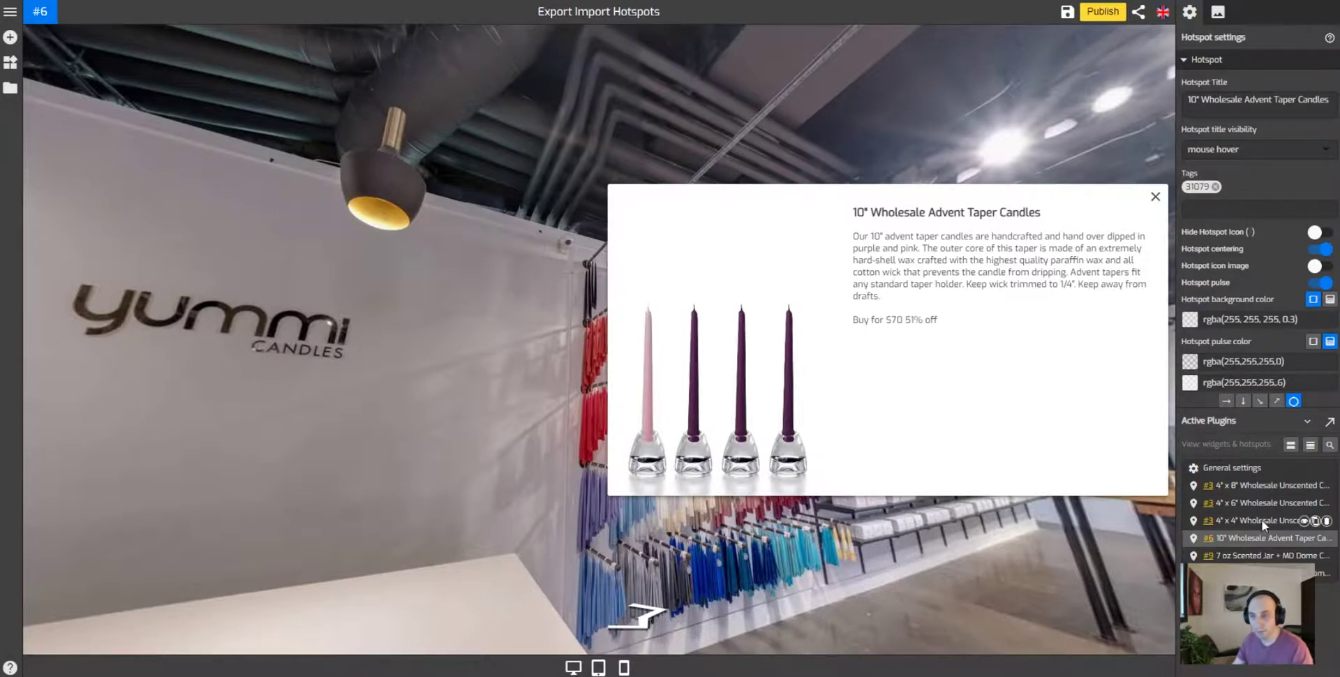
pyautogui.click(1243, 491)
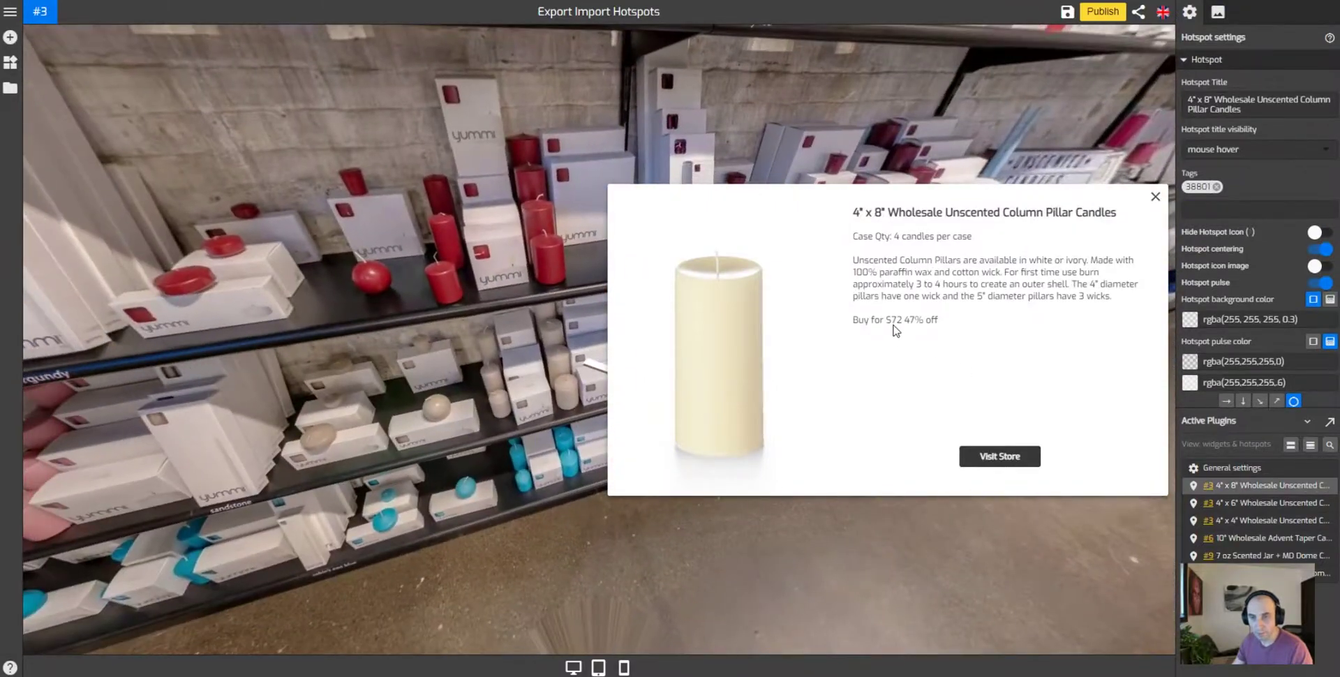
pyautogui.click(1232, 502)
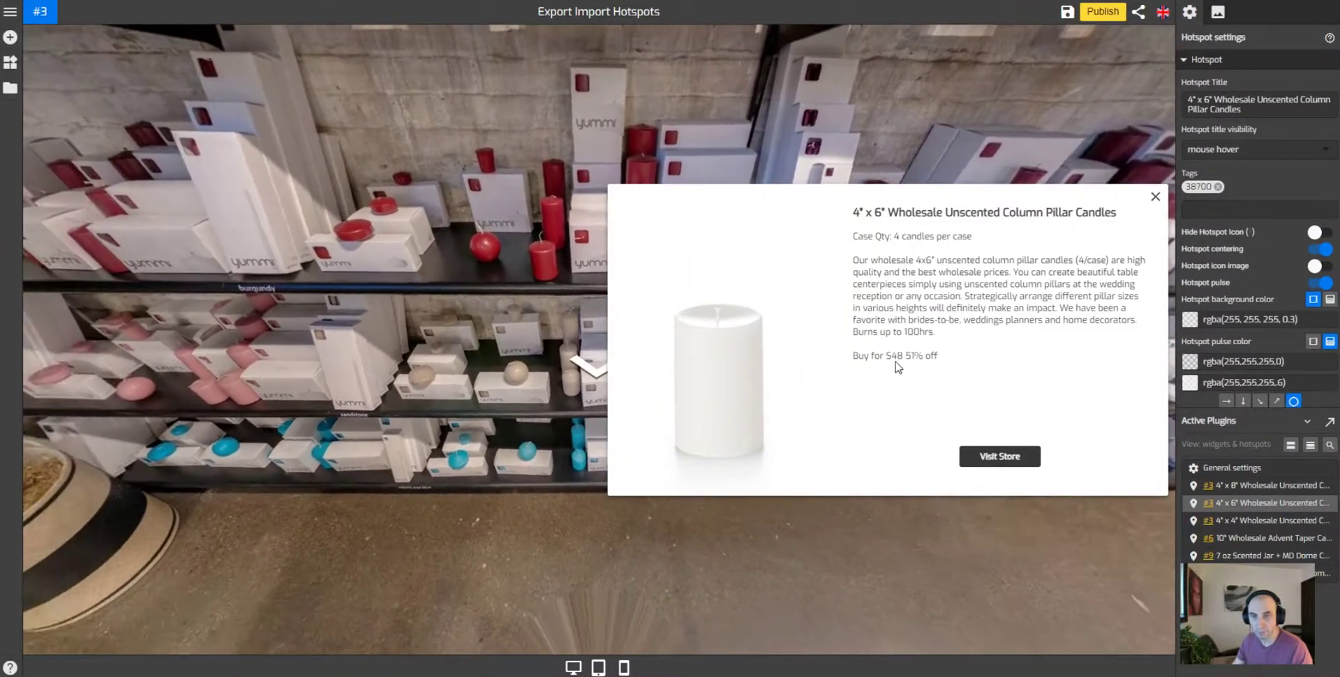
pyautogui.click(1218, 522)
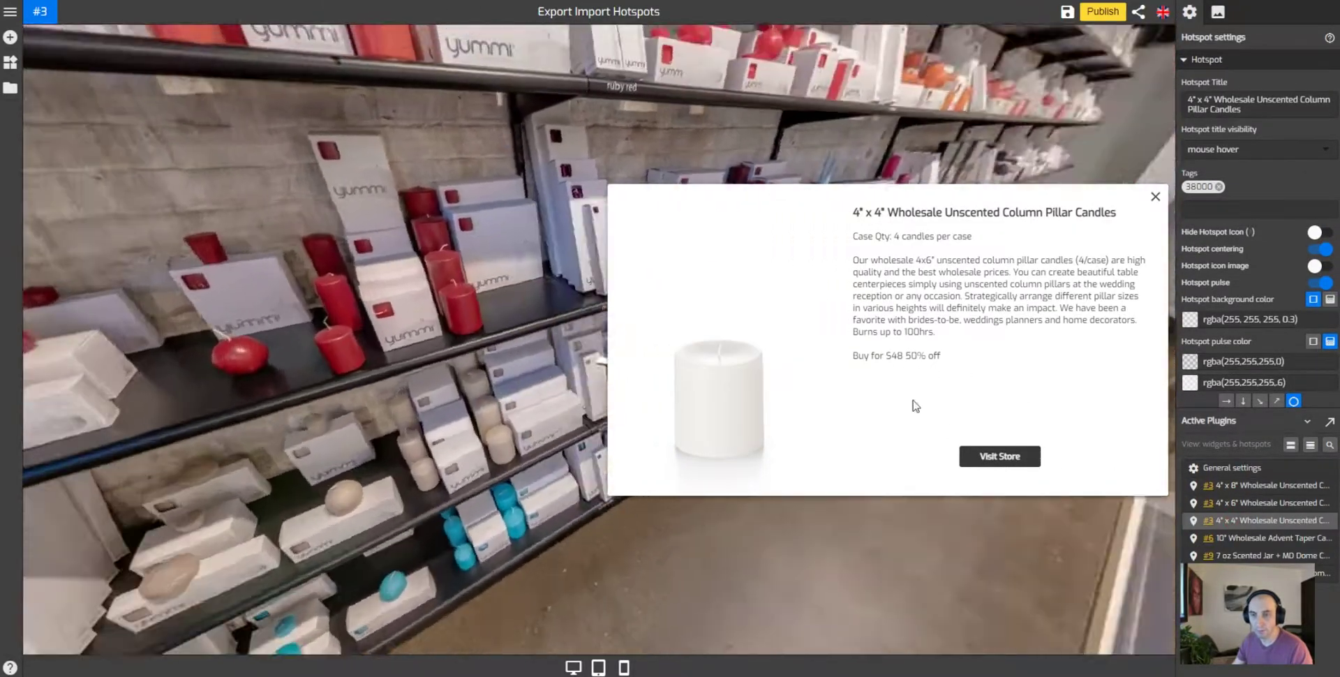